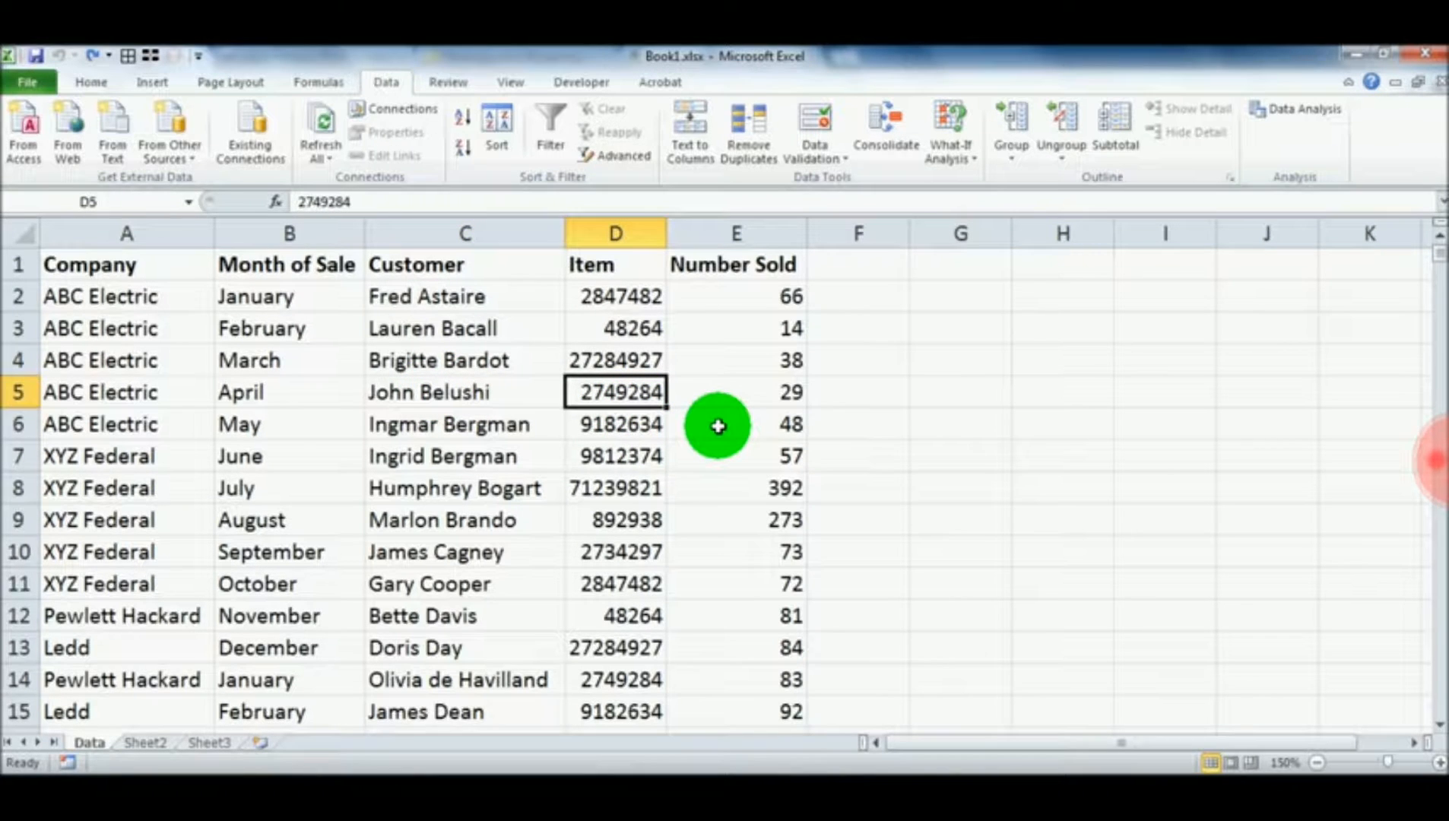
# Look through the sales records on the Data sheet across the company, month, customer, item and number sold columns
pyautogui.scroll(-16, 718, 426)
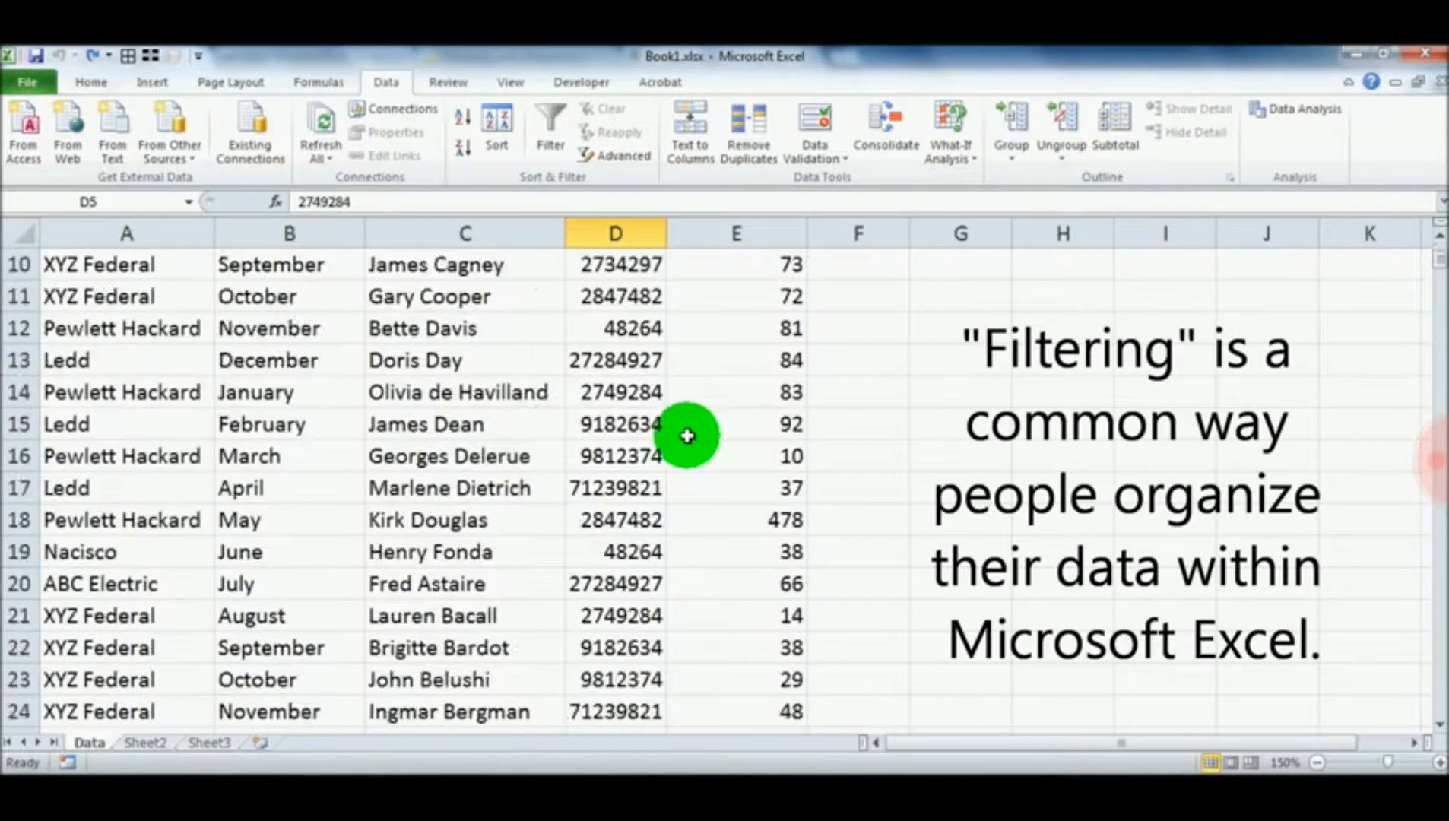
pyautogui.scroll(16, 613, 403)
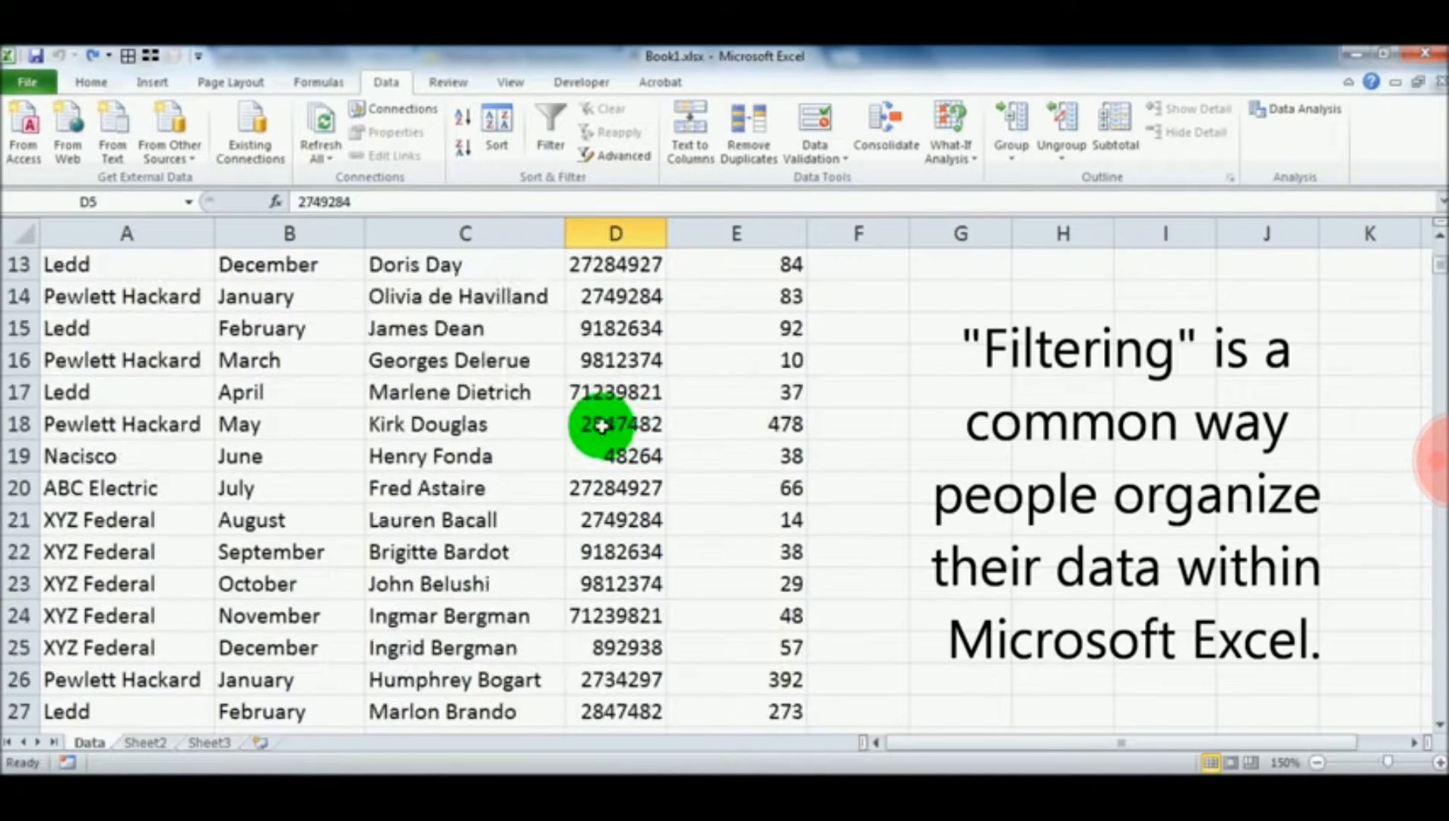
pyautogui.click(145, 392)
pyautogui.click(524, 393)
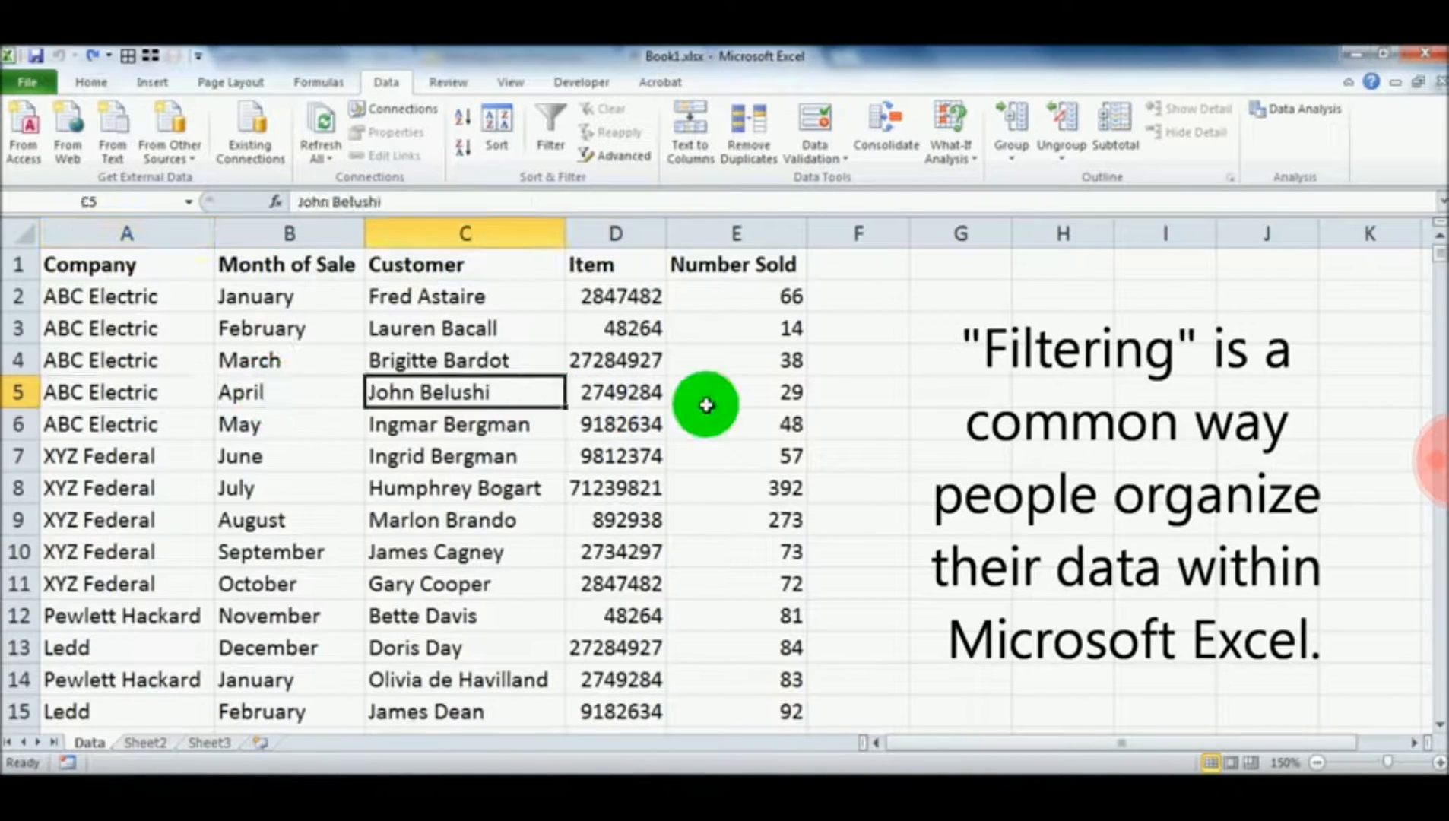
pyautogui.click(730, 395)
pyautogui.click(655, 394)
pyautogui.scroll(-11, 655, 394)
pyautogui.scroll(-20, 658, 396)
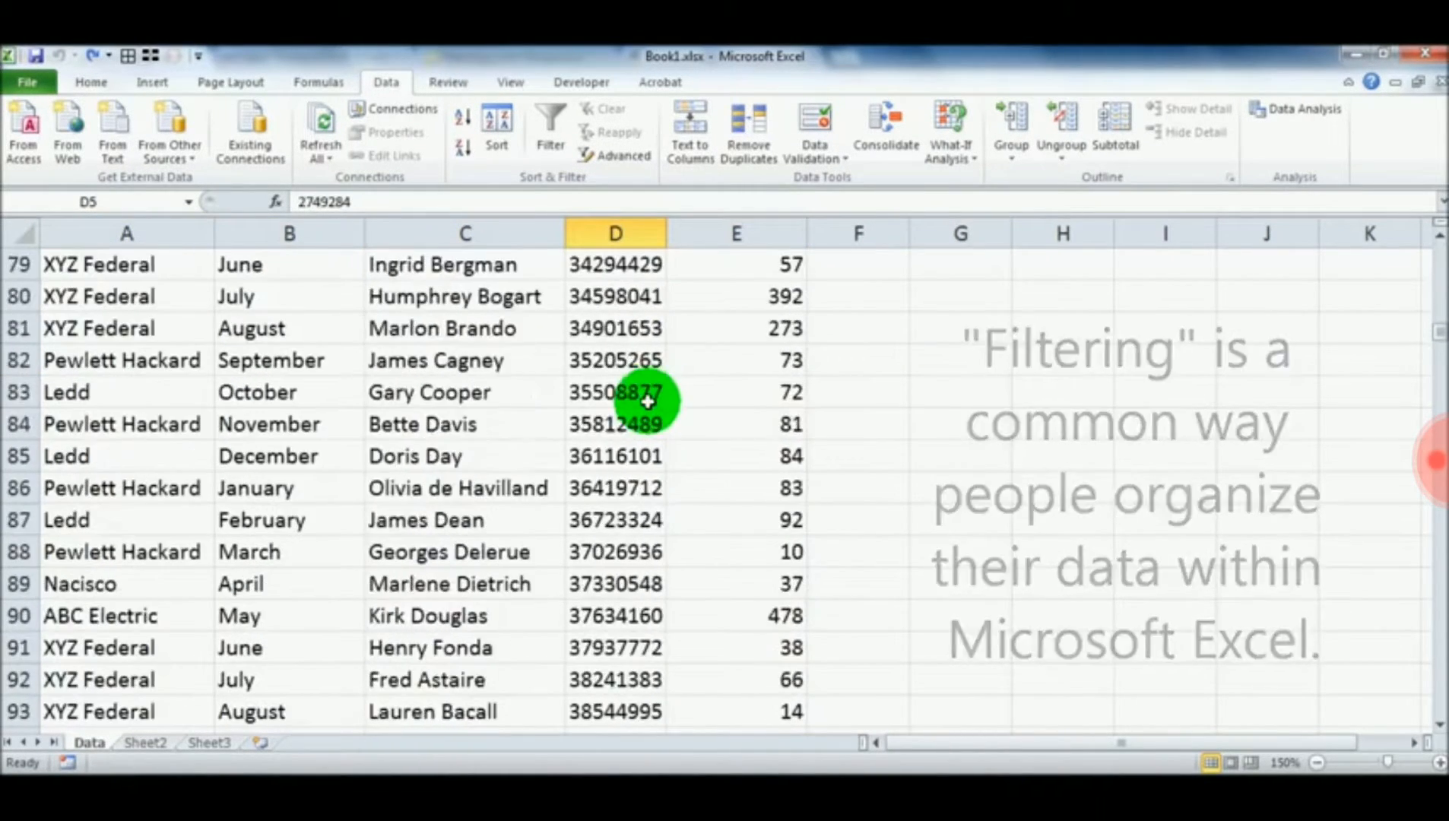
pyautogui.scroll(20, 647, 401)
pyautogui.scroll(13, 638, 422)
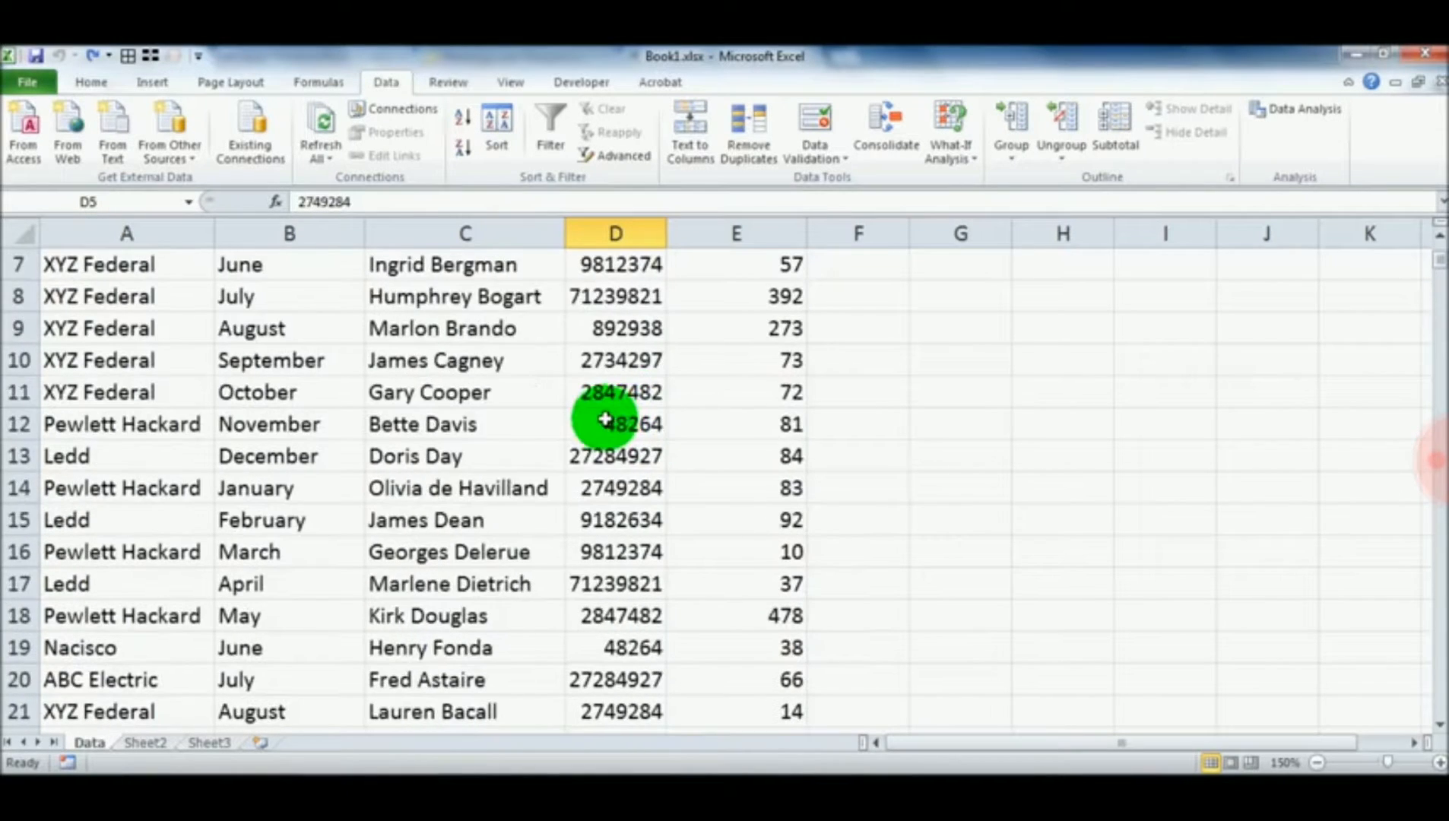
pyautogui.click(464, 425)
pyautogui.click(301, 427)
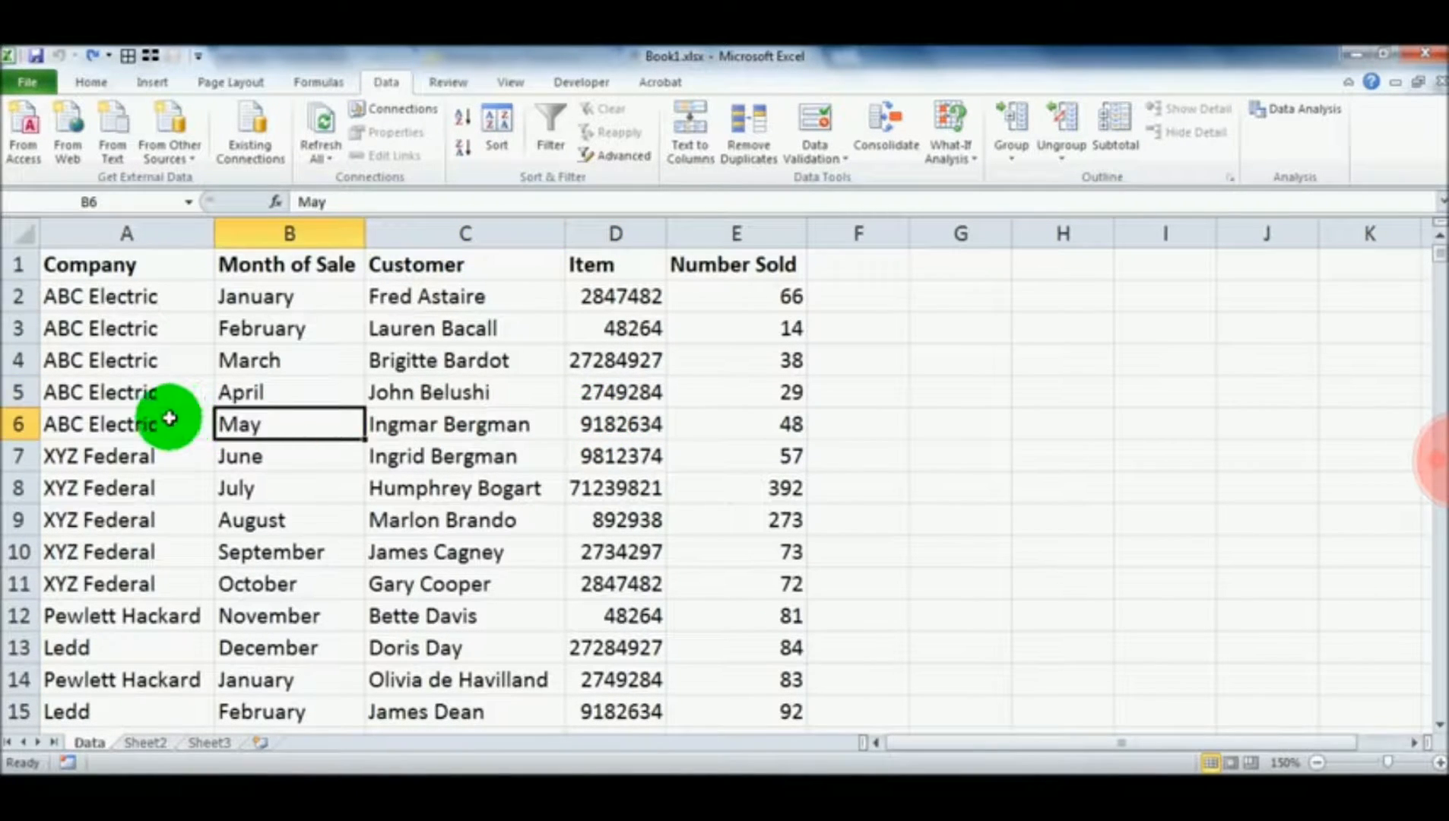
pyautogui.click(162, 391)
pyautogui.moveTo(251, 422); pyautogui.dragTo(258, 405)
pyautogui.click(373, 403)
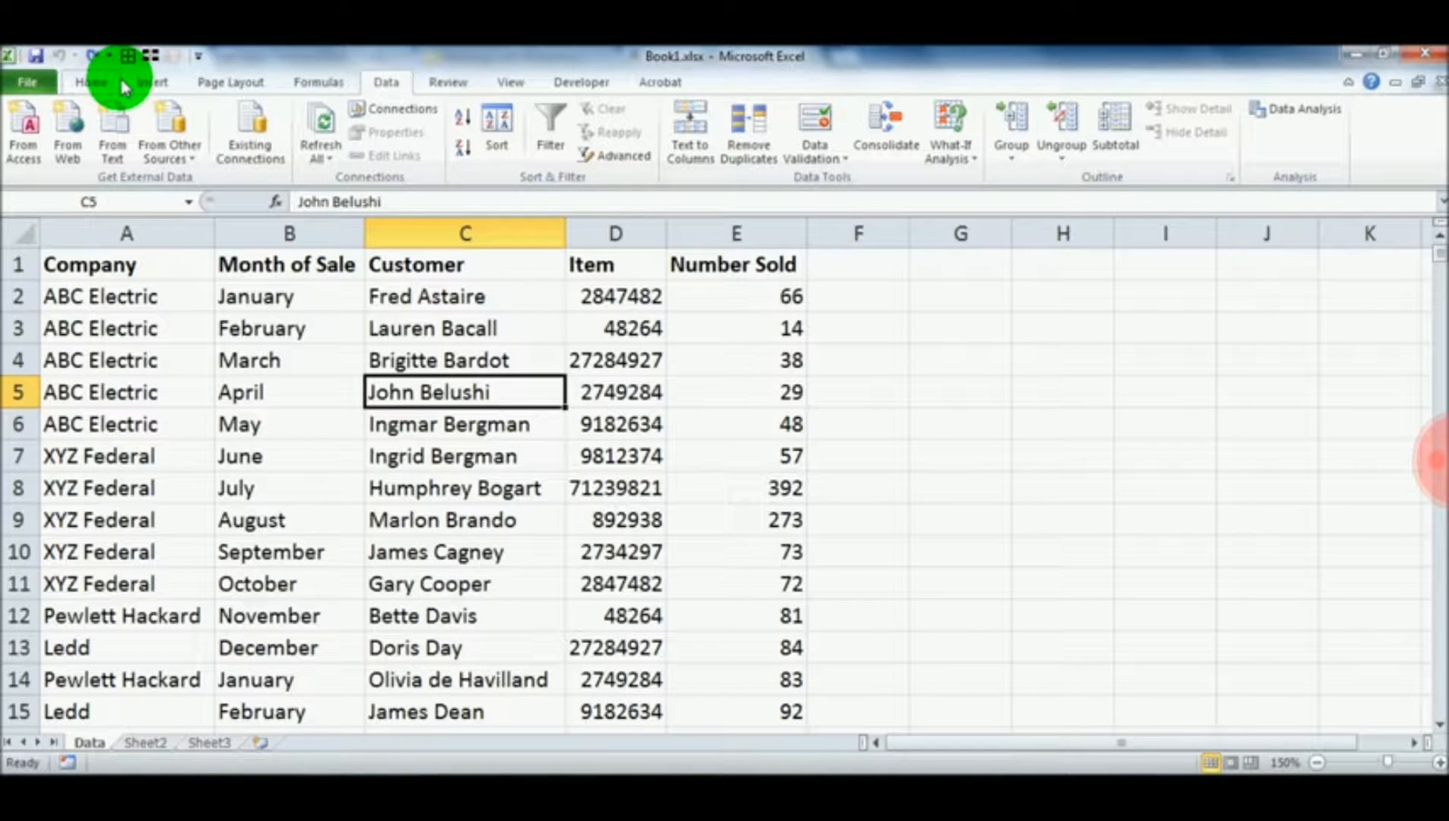
# Review the column headings in row 1, from Company across to Number Sold
pyautogui.click(134, 302)
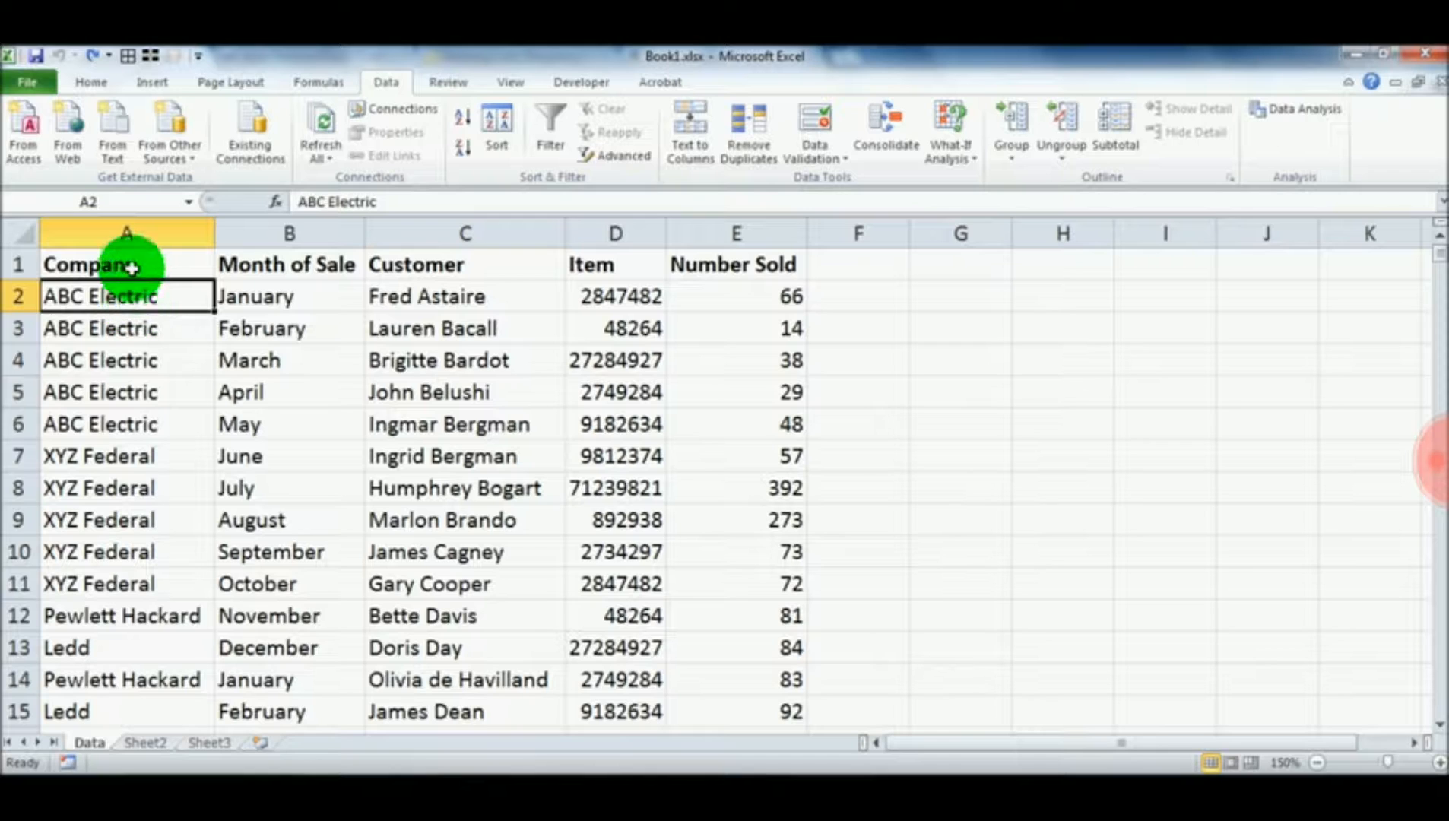
pyautogui.click(149, 320)
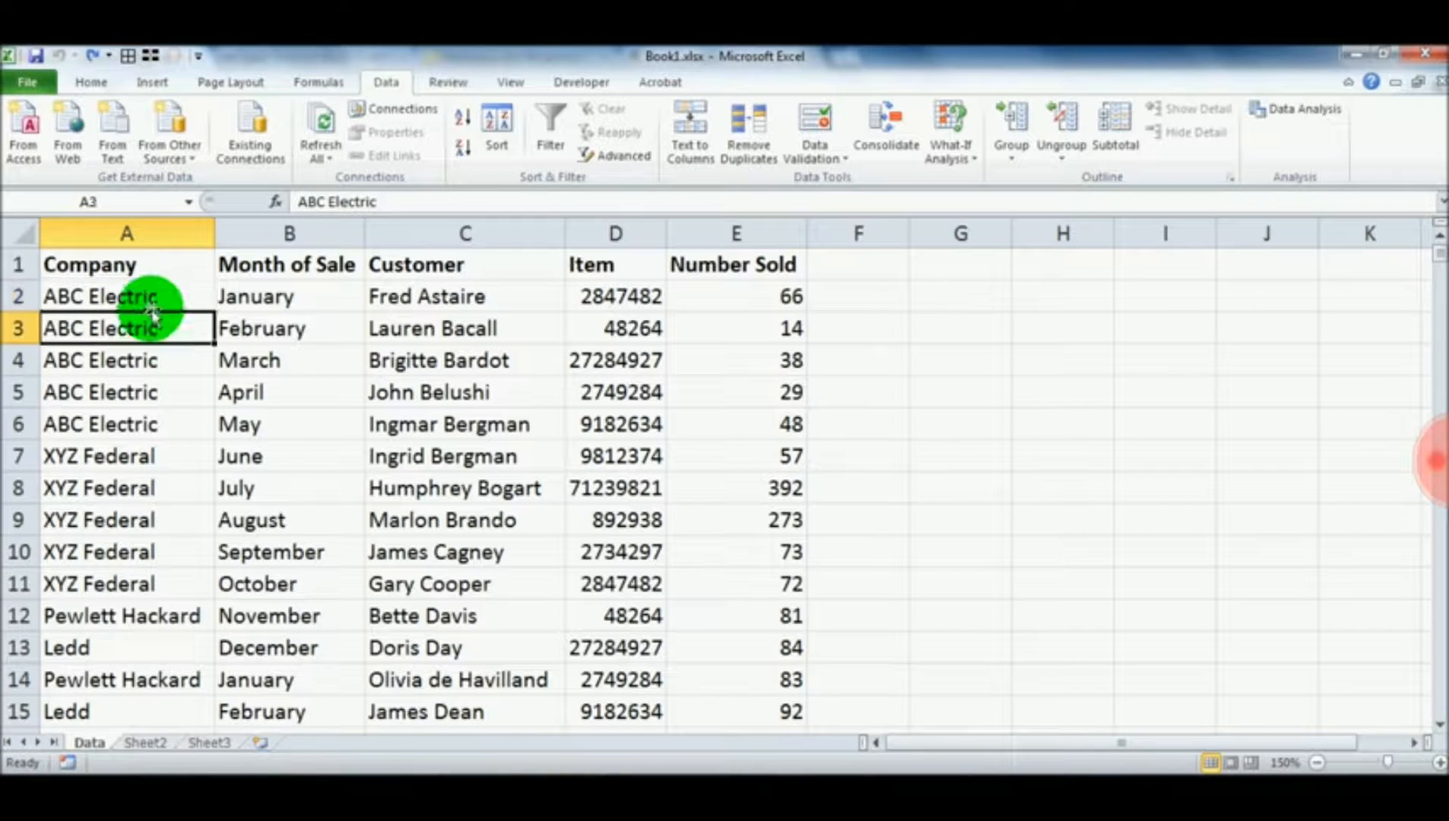
pyautogui.click(131, 262)
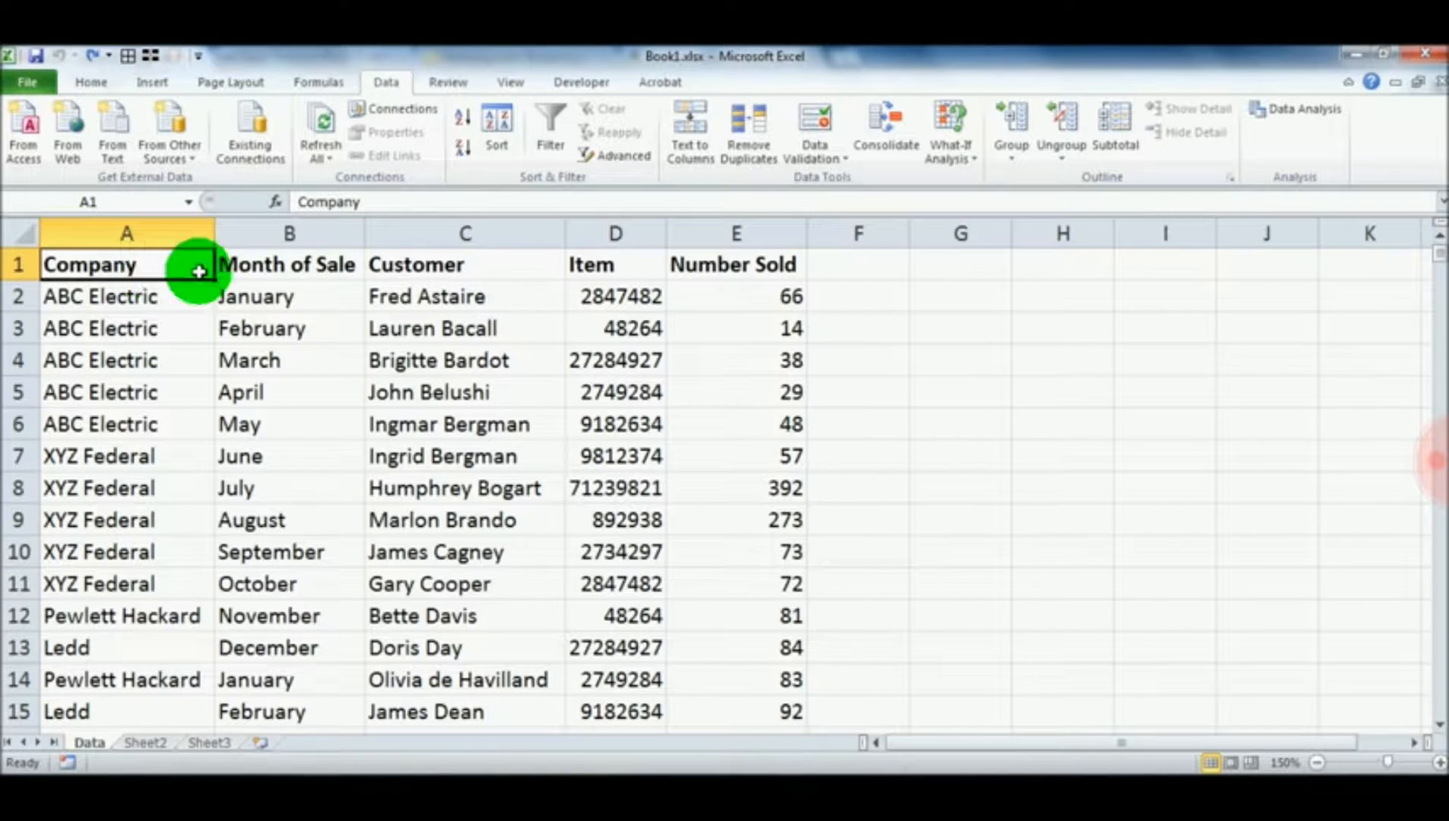
pyautogui.click(260, 272)
pyautogui.click(437, 268)
pyautogui.click(635, 271)
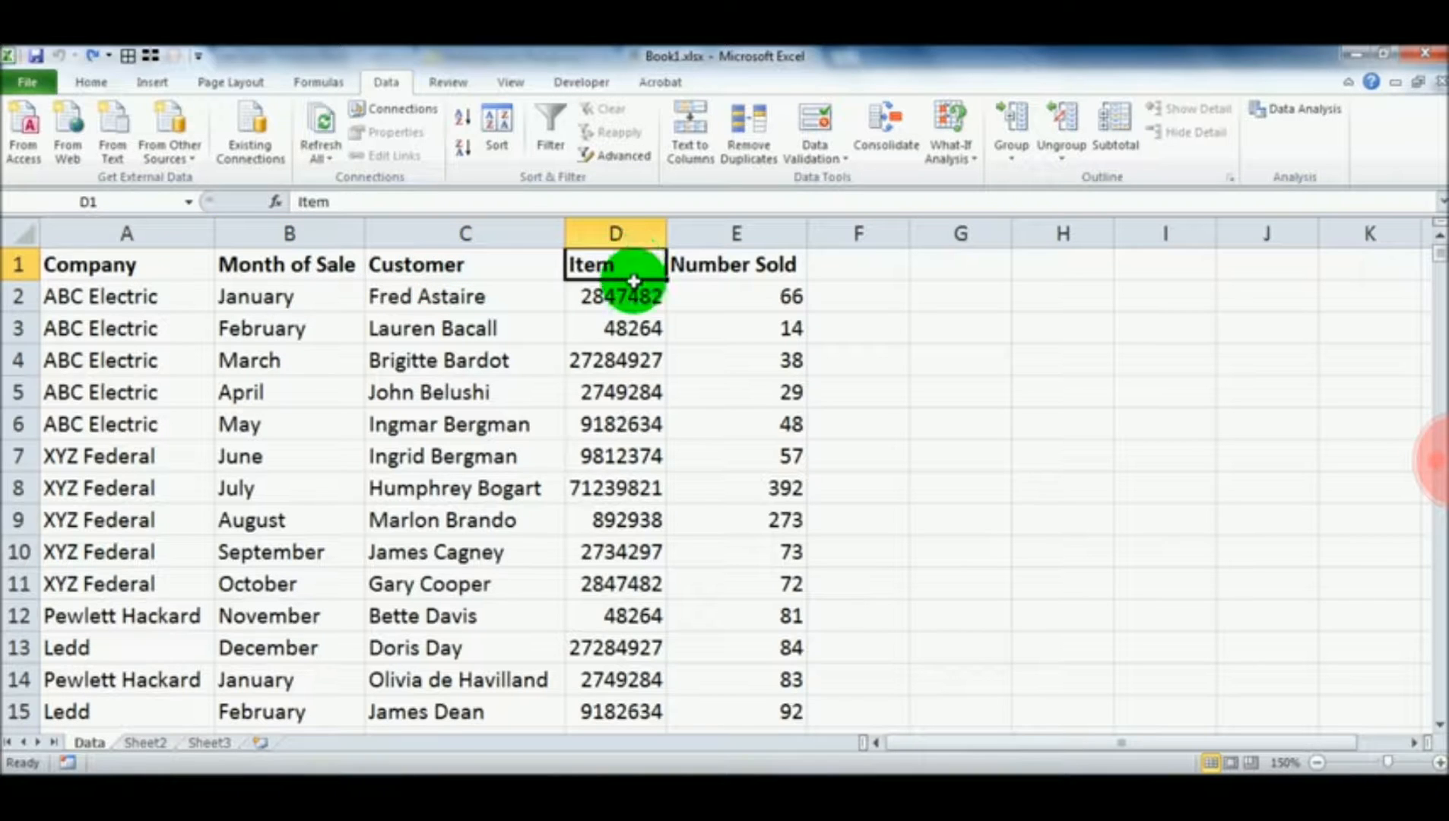
pyautogui.click(688, 275)
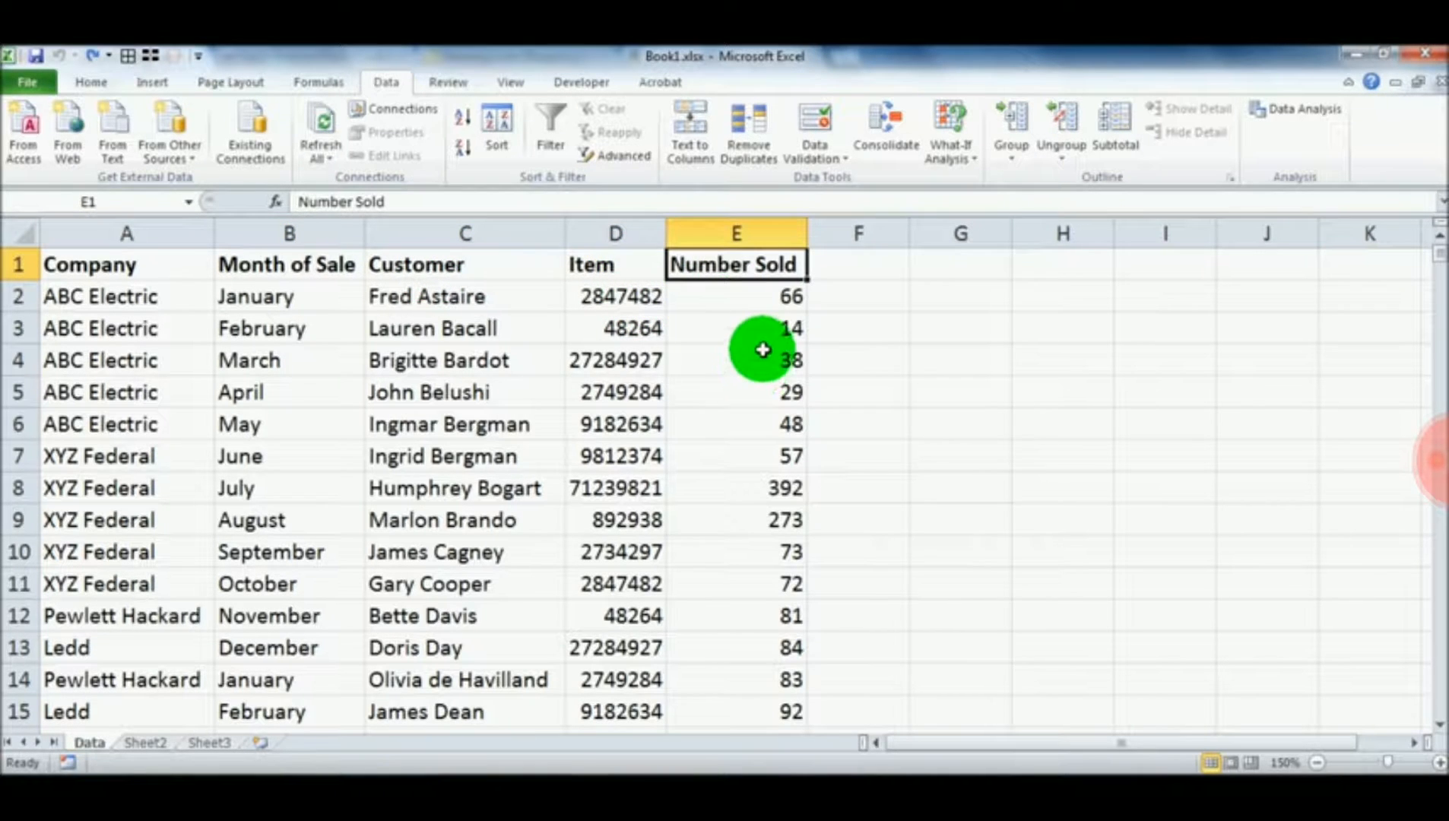
# Apply the Filter command to the header cells A1:E1
pyautogui.click(89, 85)
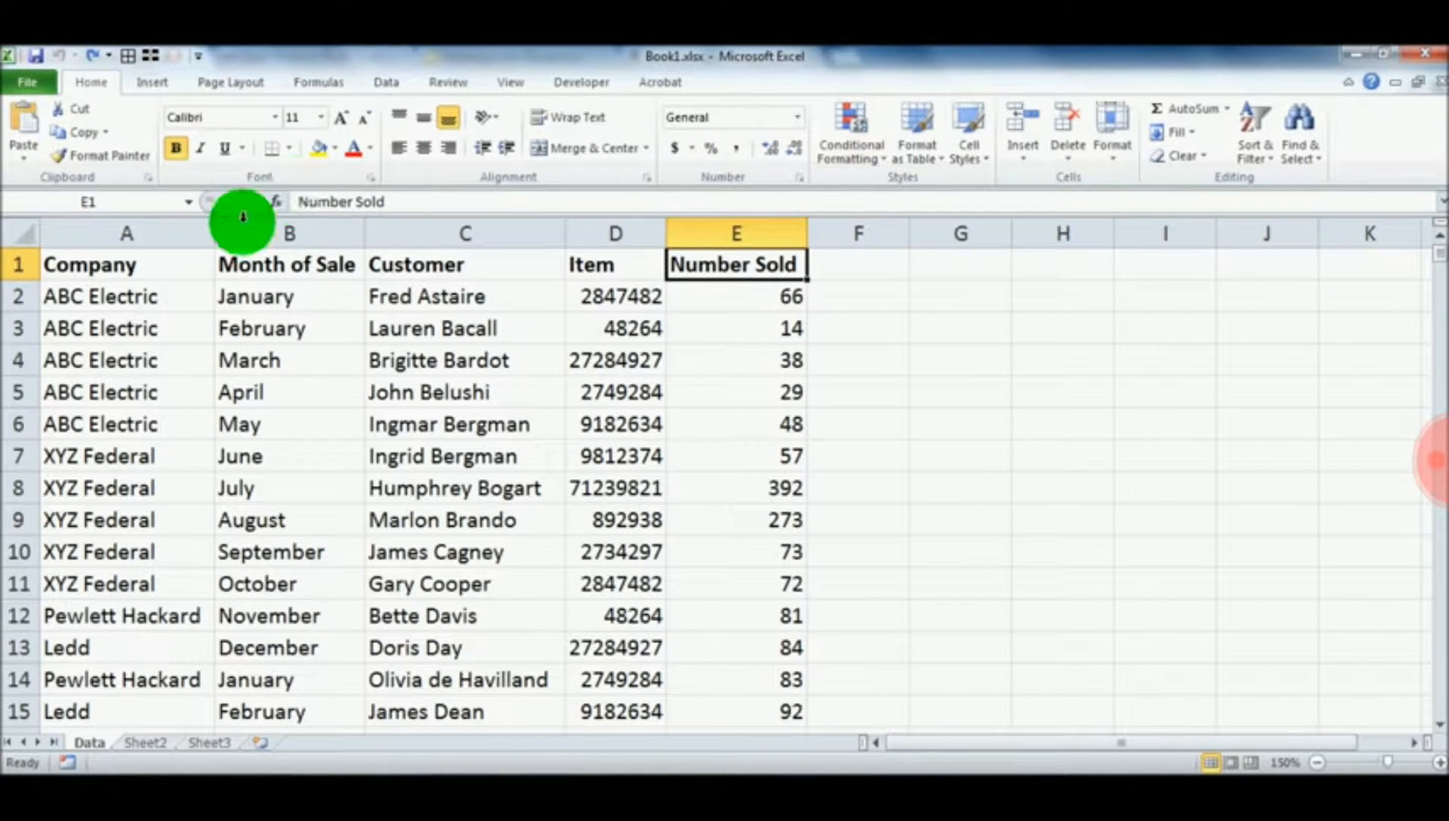
pyautogui.moveTo(128, 264); pyautogui.dragTo(733, 264)
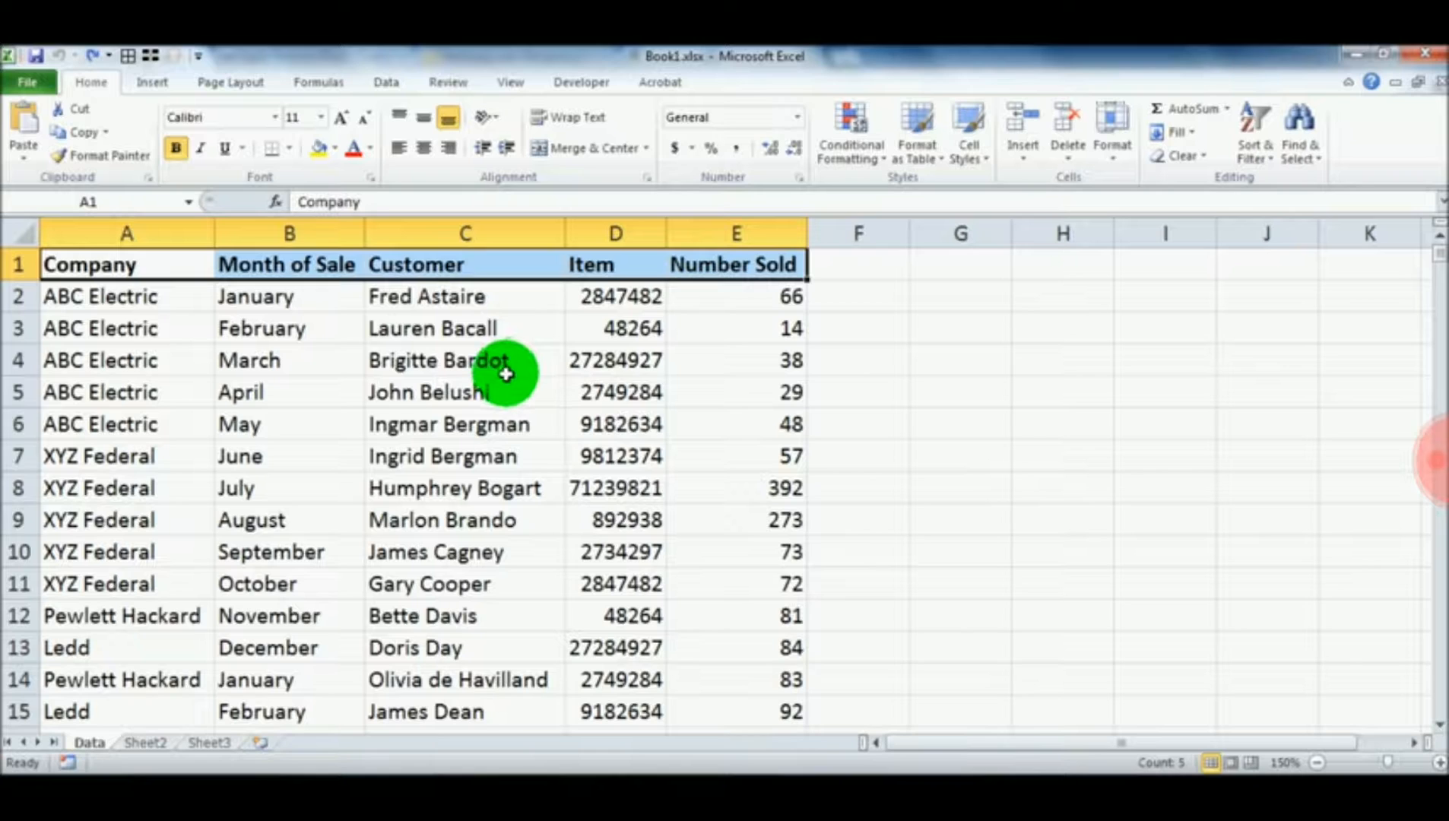
pyautogui.click(1260, 161)
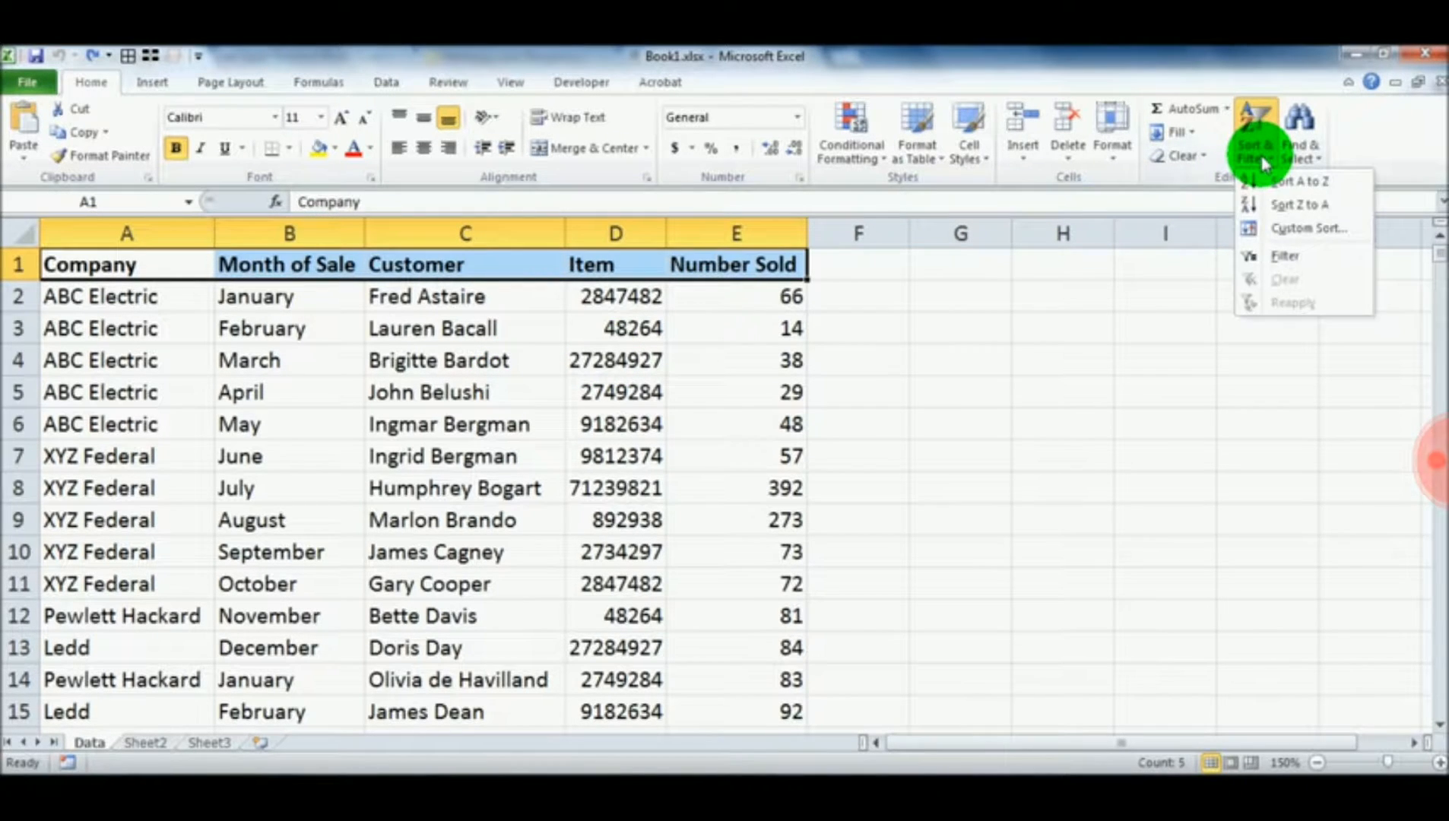
pyautogui.click(1284, 259)
pyautogui.click(764, 335)
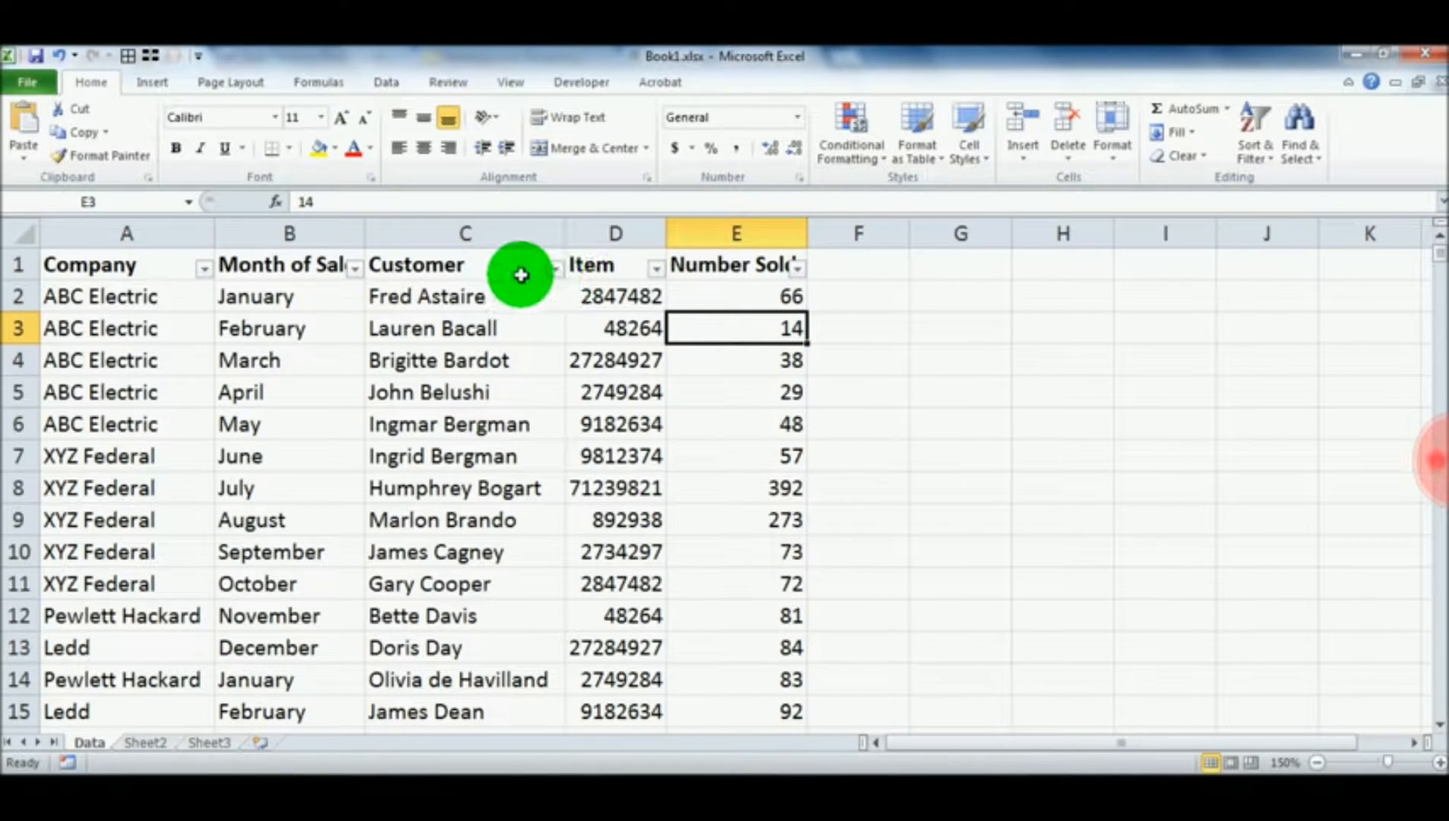
# Look at the filter options of the Company, Month of Sale and Customer columns without changing them
pyautogui.click(204, 269)
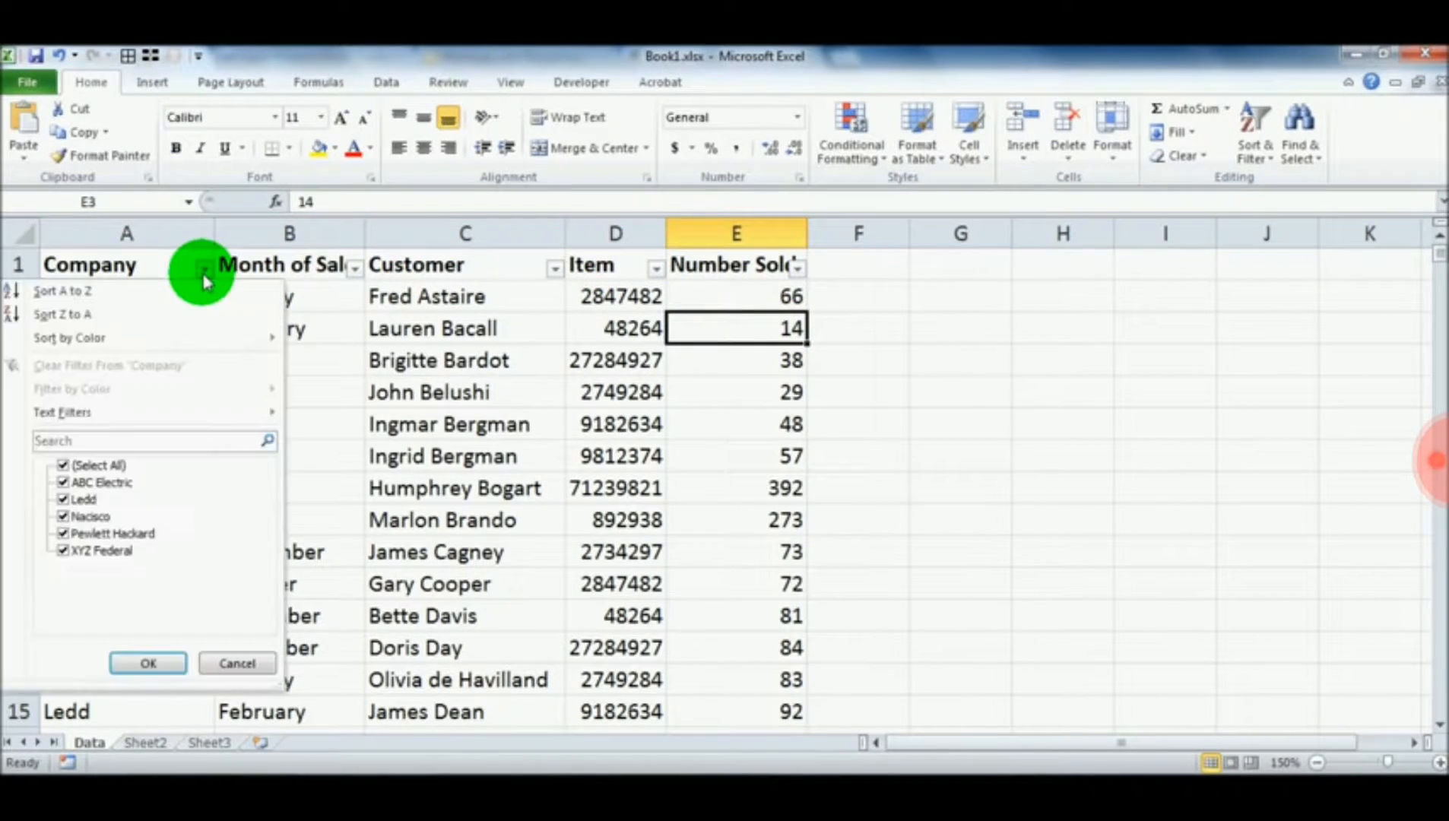
pyautogui.click(202, 271)
pyautogui.click(354, 270)
pyautogui.click(354, 270)
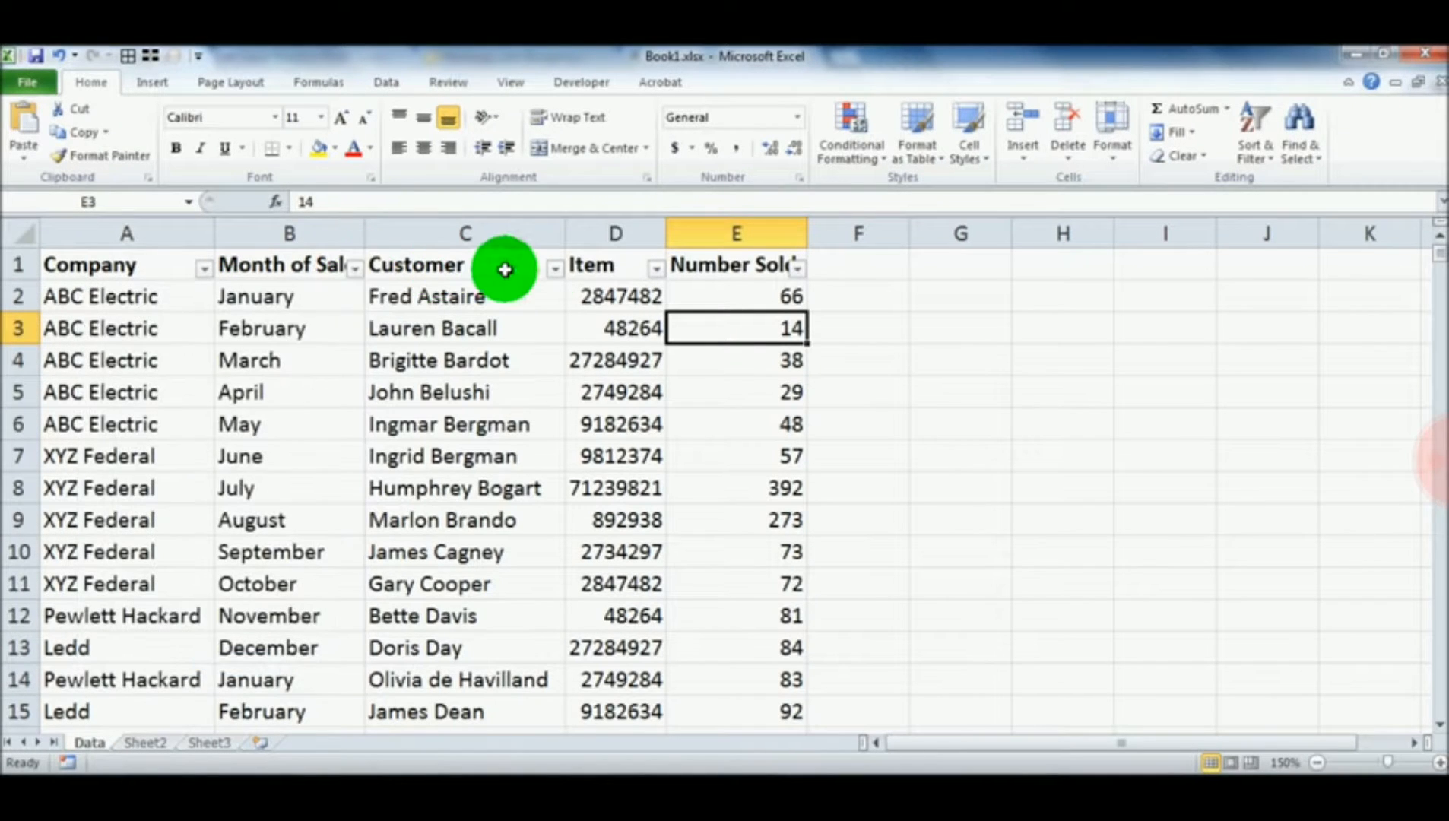
pyautogui.click(555, 269)
pyautogui.click(556, 270)
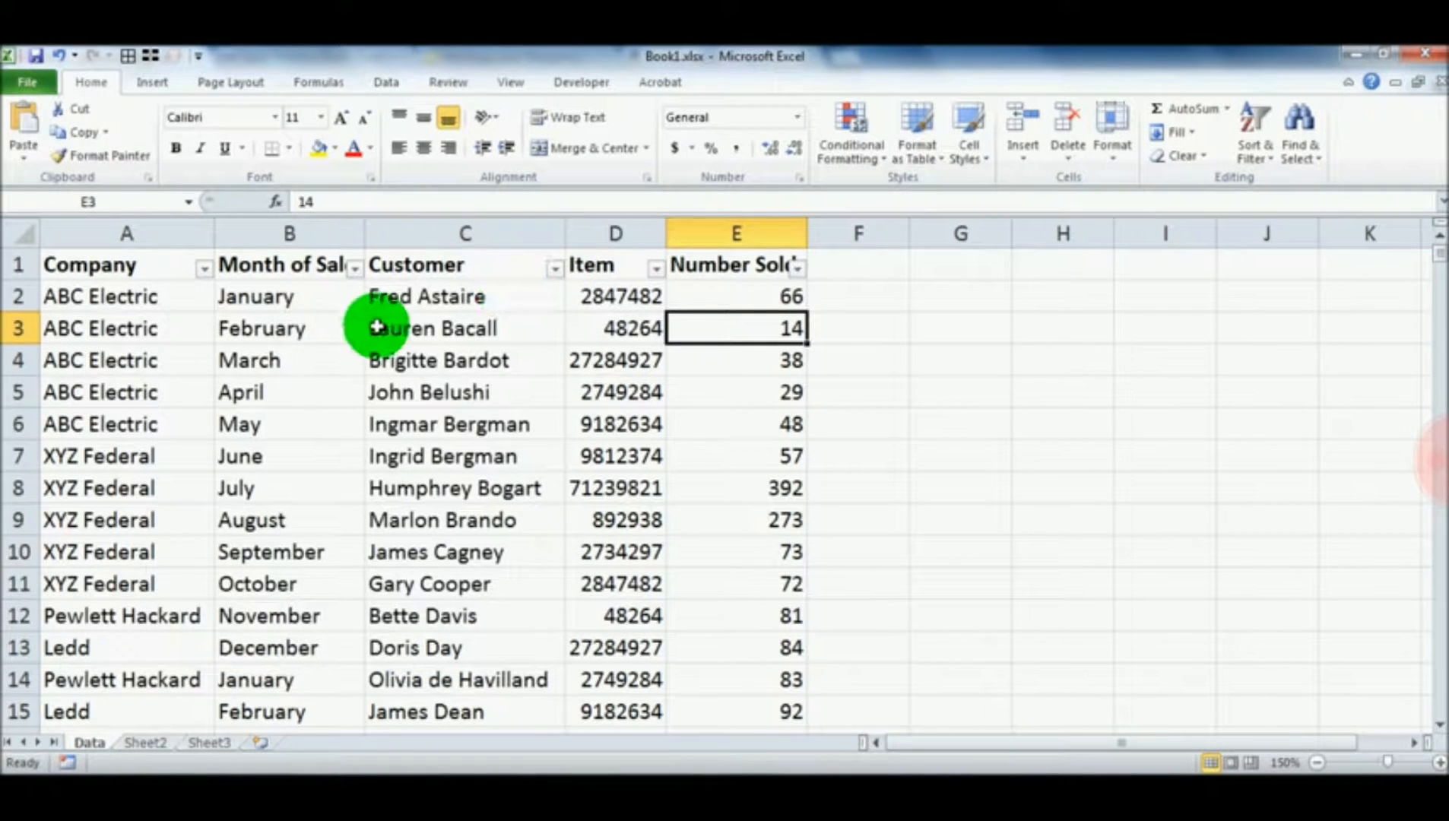
# Undo the filter on the header row and deselect the headings
pyautogui.click(55, 62)
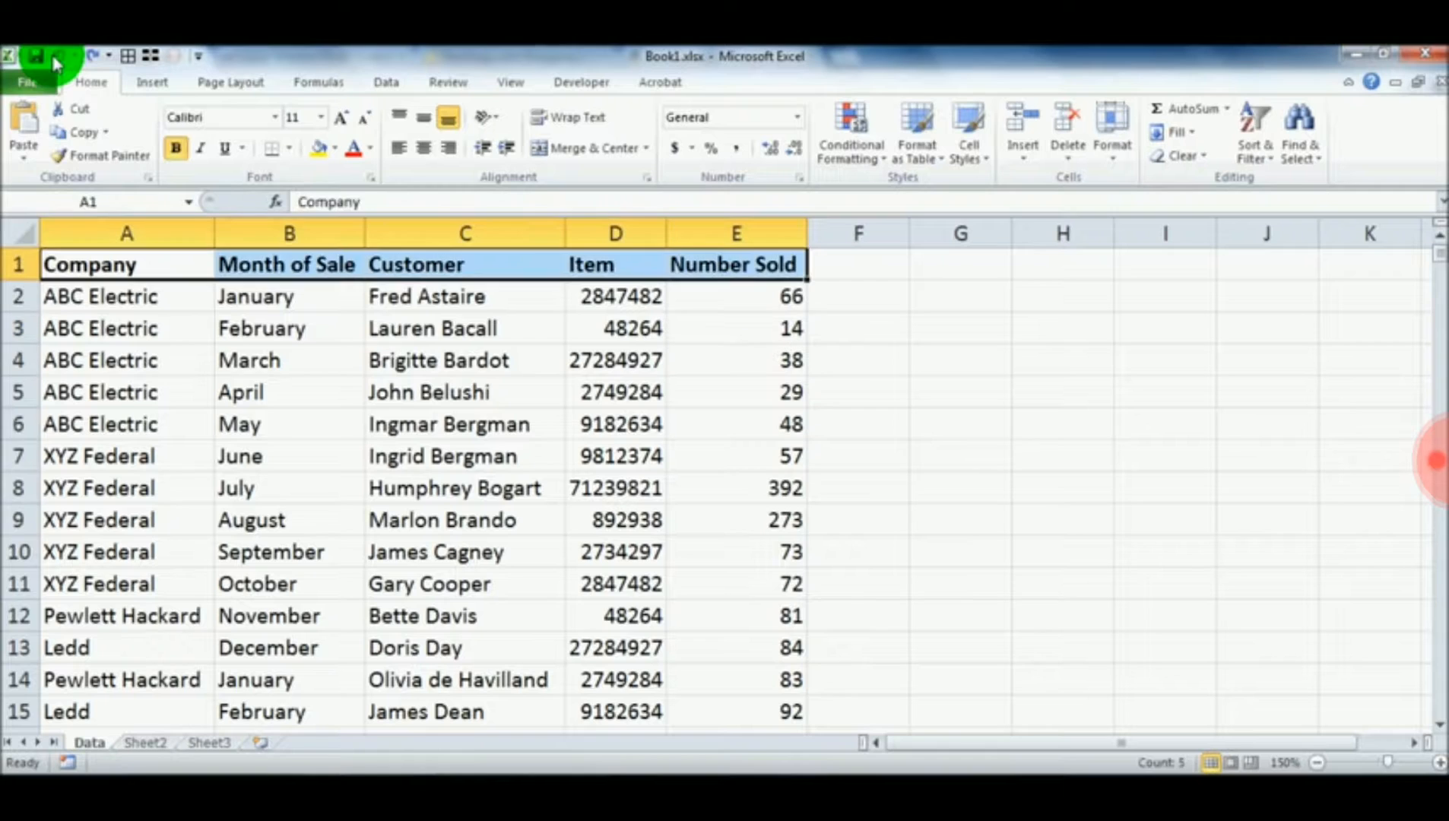
pyautogui.click(194, 363)
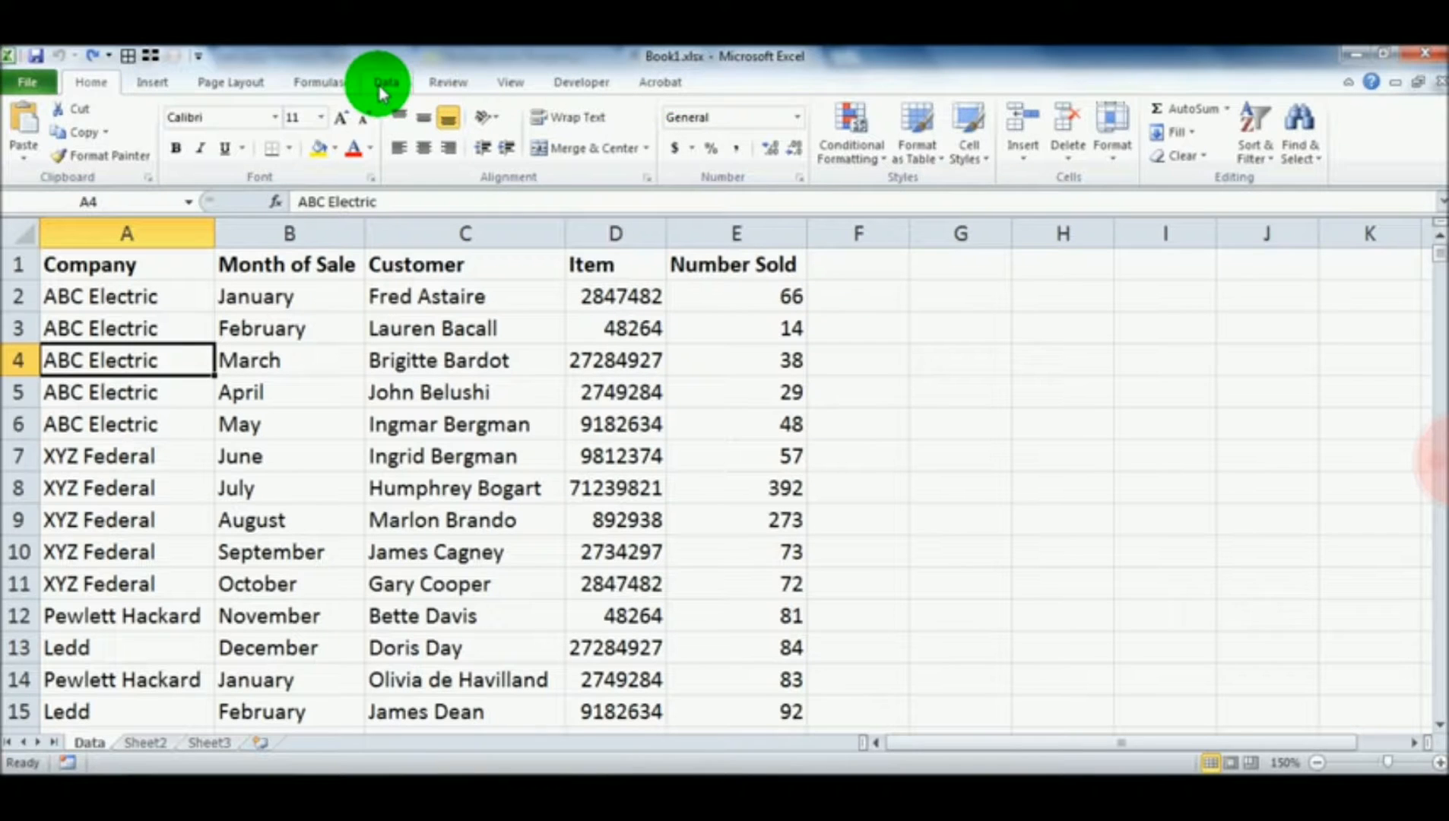
# Turn on filtering for the sales table from a single cell inside the data
pyautogui.click(384, 90)
pyautogui.click(259, 323)
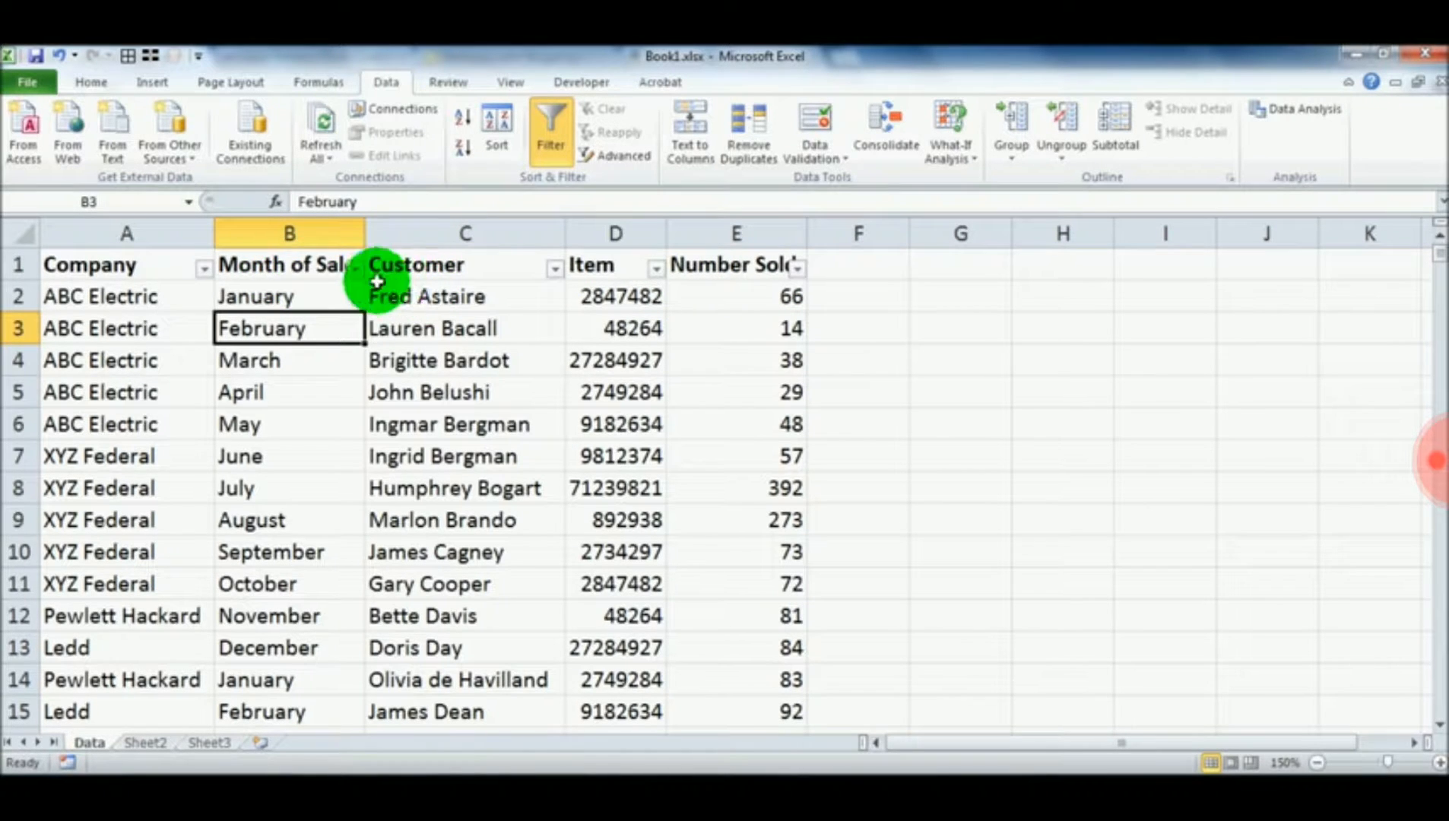
pyautogui.click(354, 303)
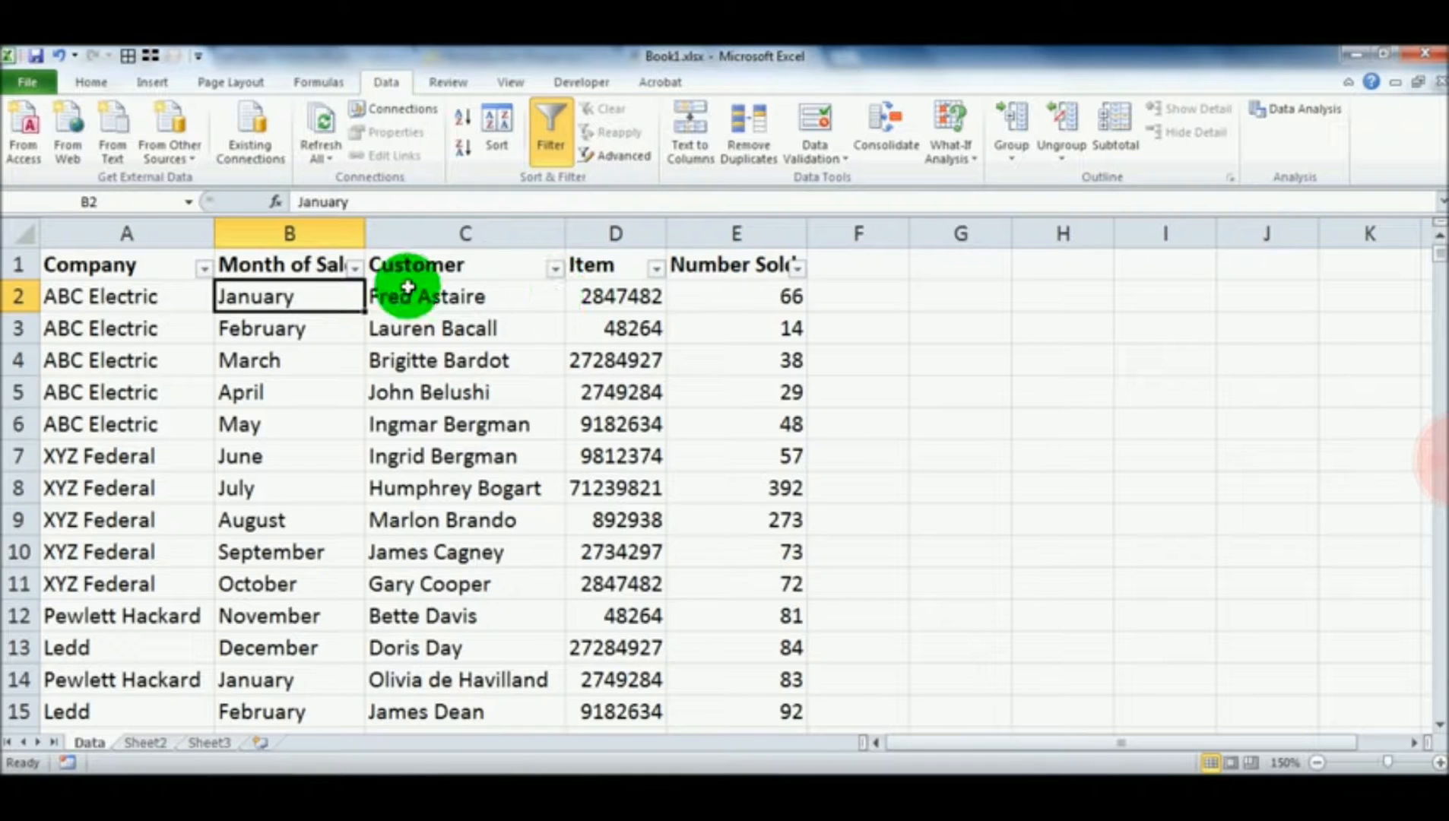
# Autofit the widths of columns A through E so the headings fit beside their filter arrows
pyautogui.click(136, 231)
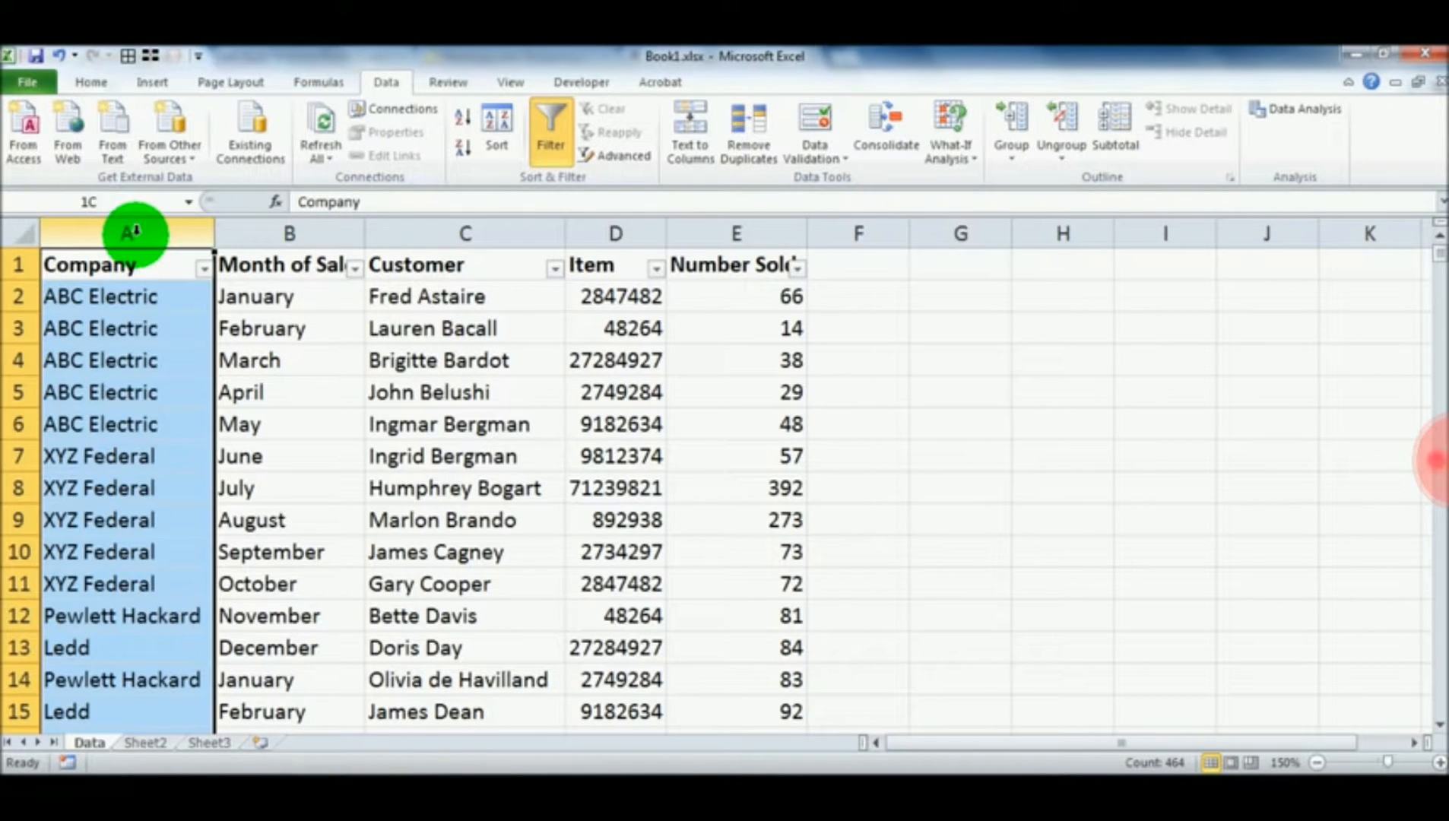
pyautogui.moveTo(135, 230); pyautogui.dragTo(712, 229)
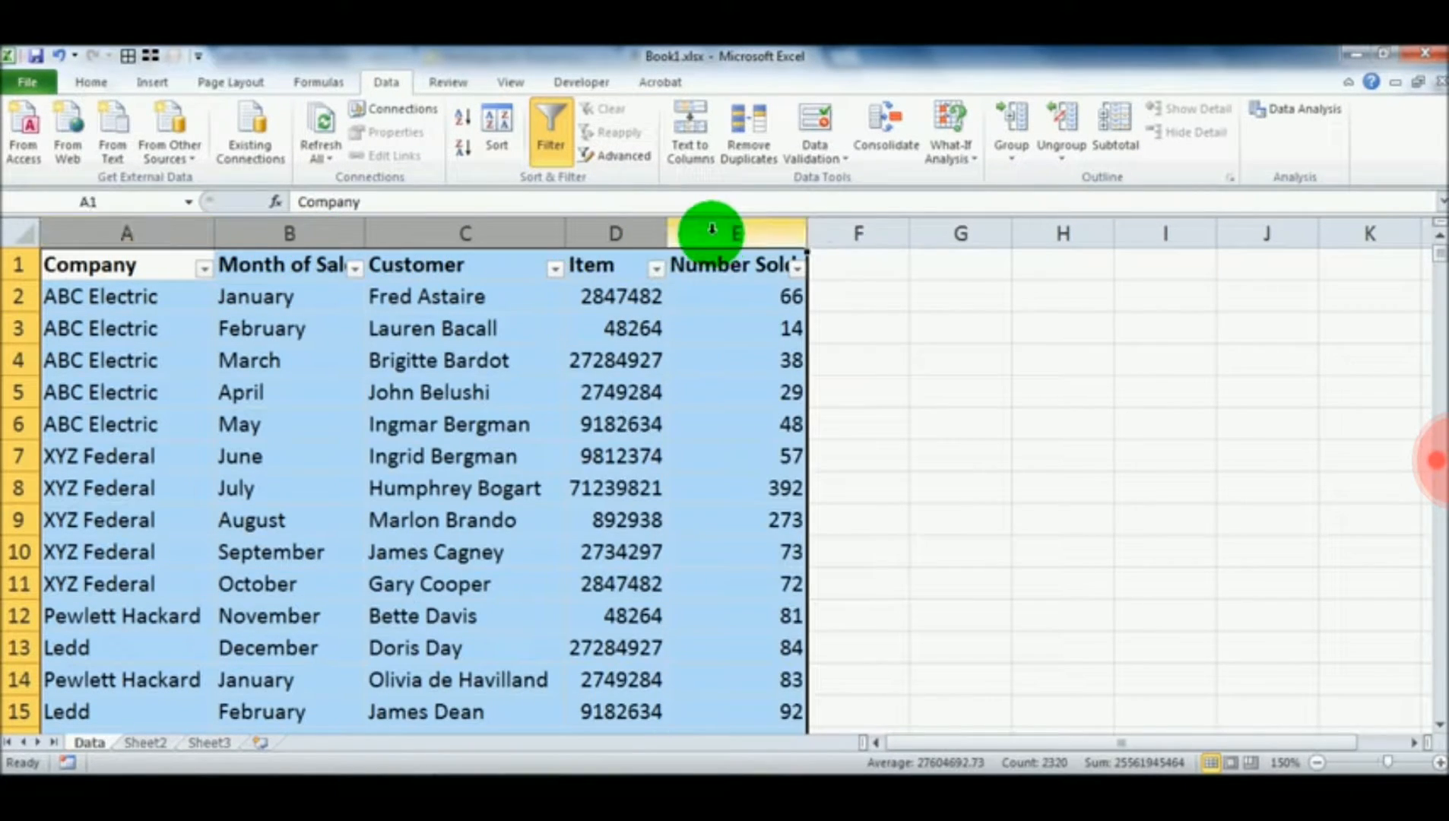
pyautogui.doubleClick(663, 233)
pyautogui.click(666, 293)
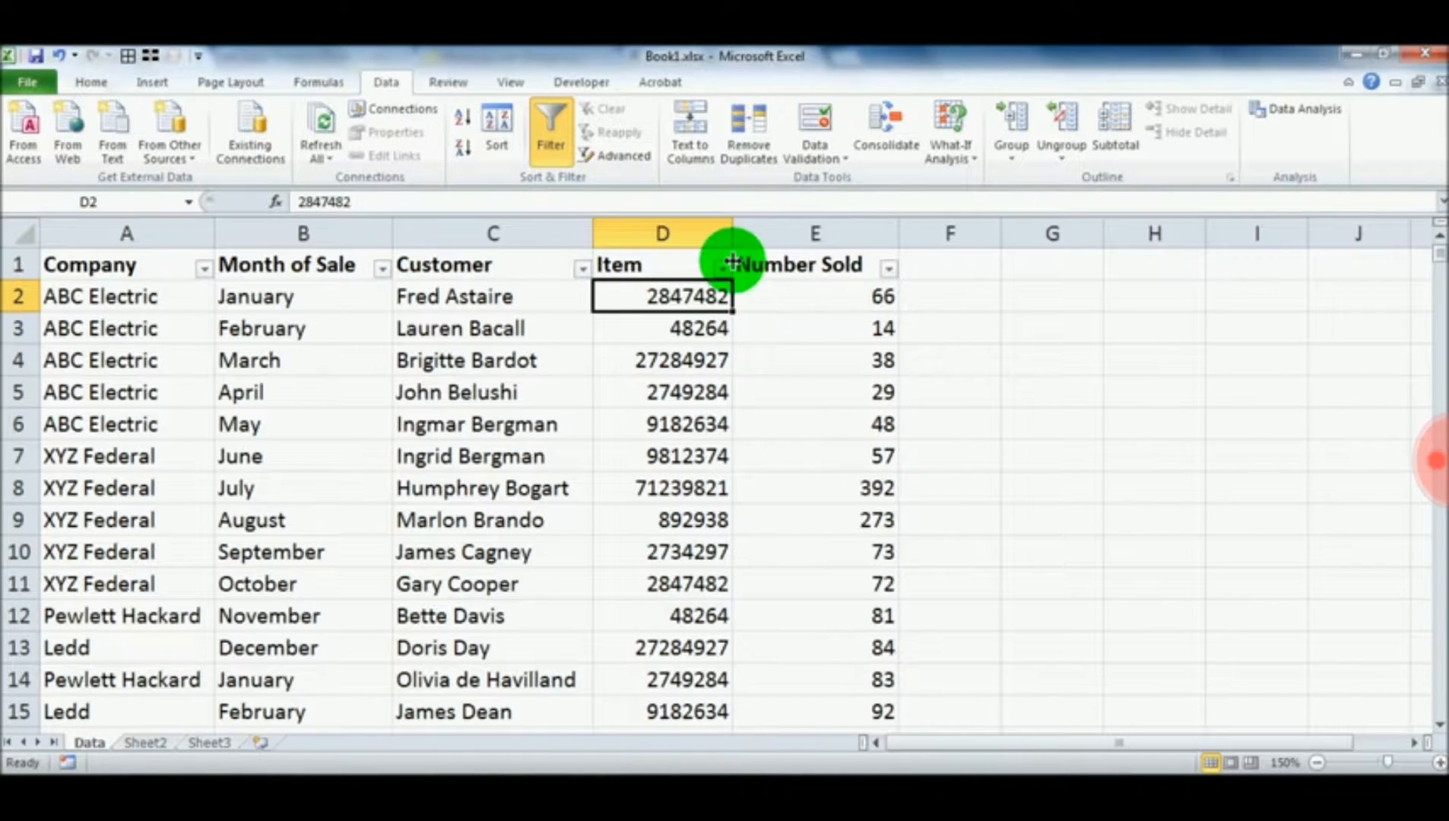
# Filter the Customer column to show only Fred Astaire
pyautogui.click(151, 294)
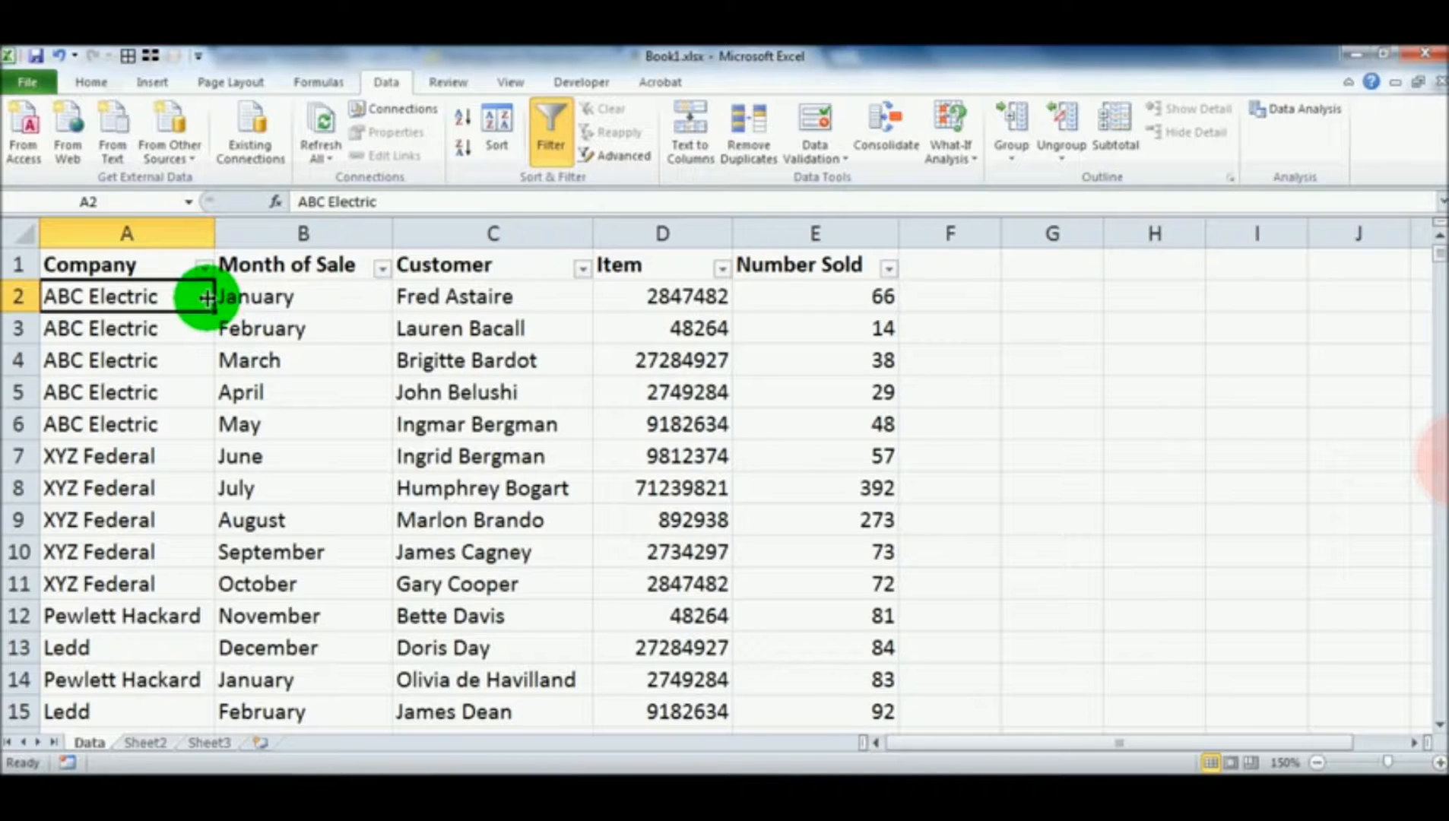
pyautogui.click(254, 358)
pyautogui.scroll(-1, 122, 452)
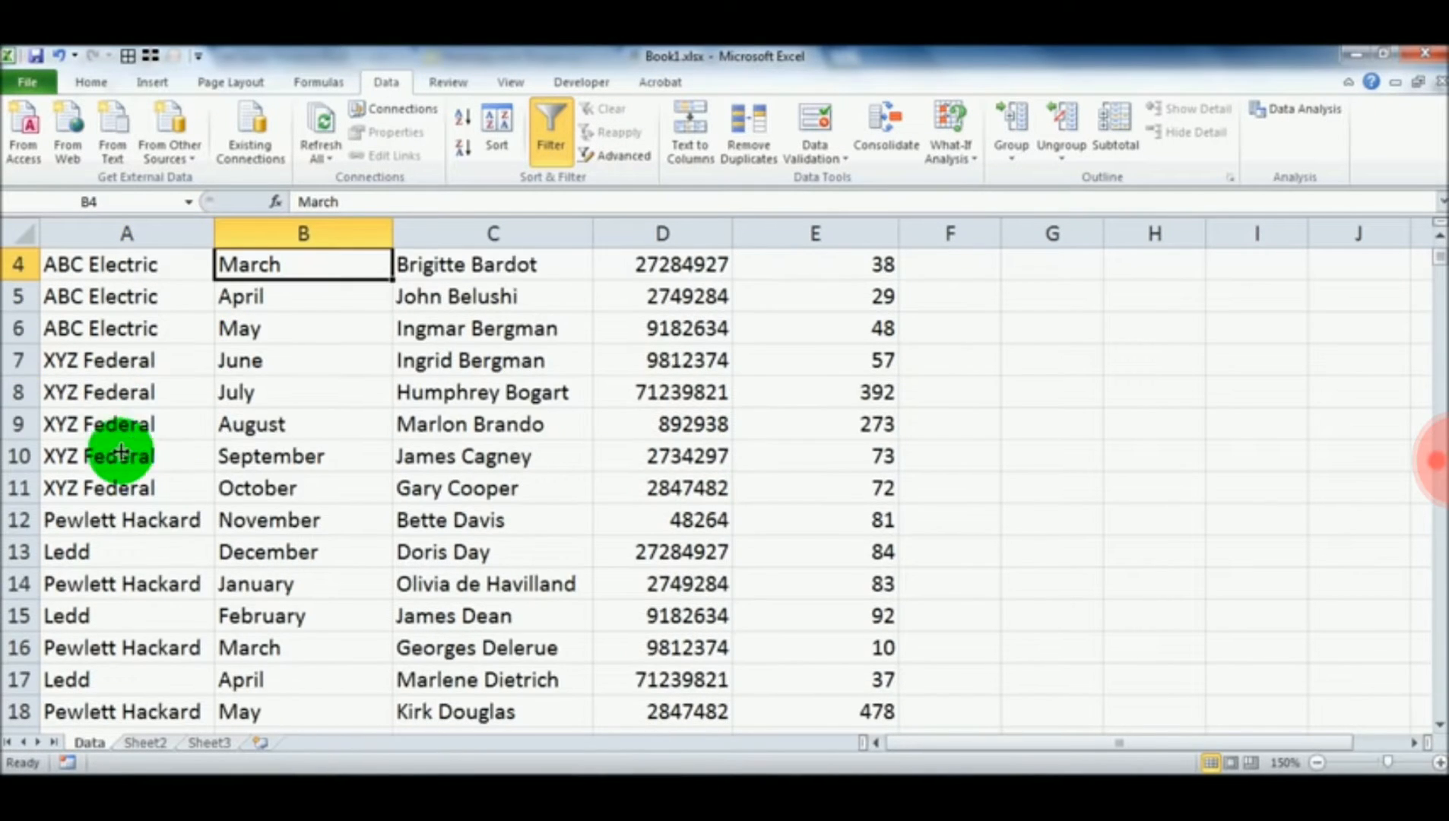
pyautogui.scroll(1, 228, 456)
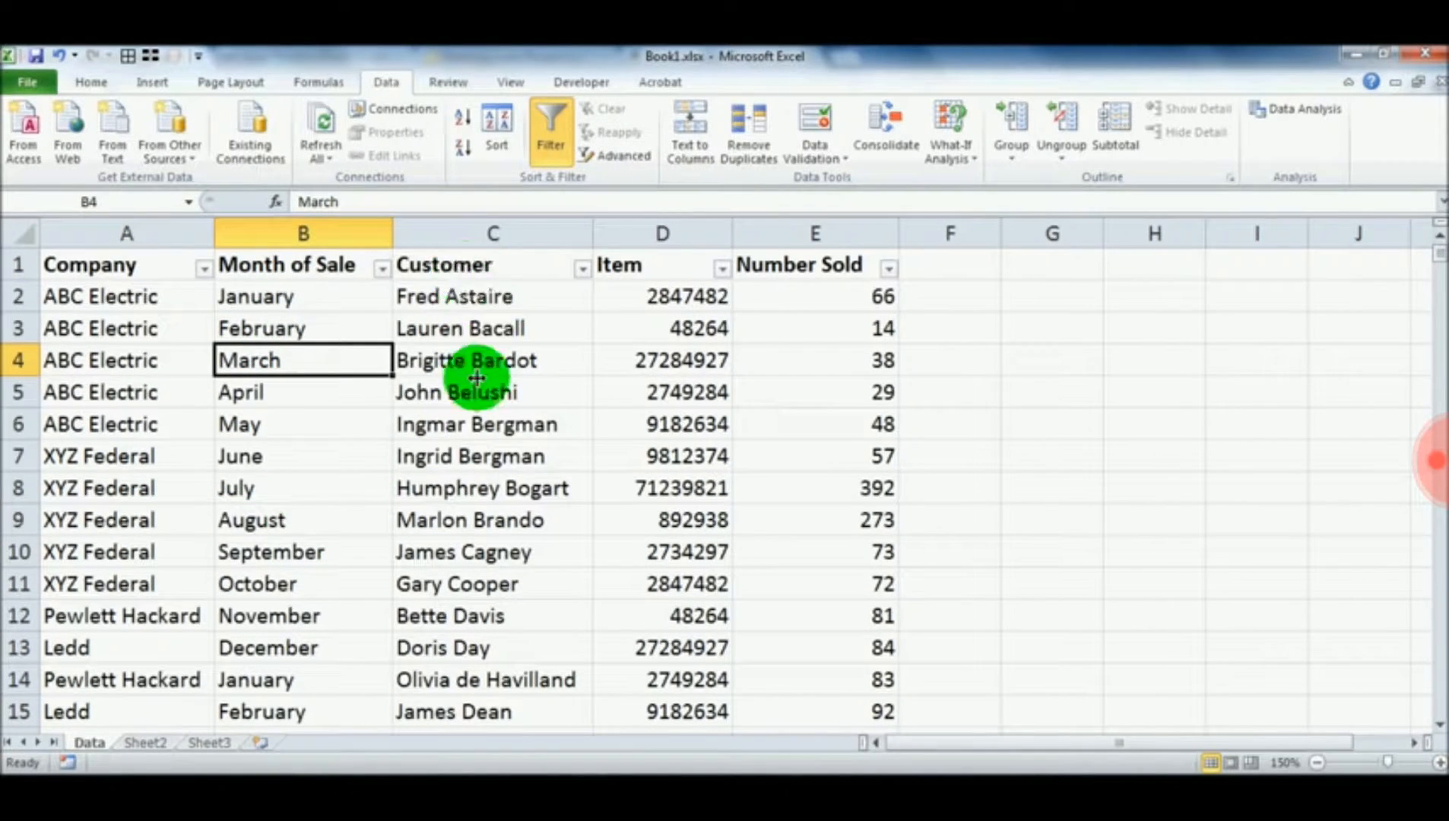
pyautogui.click(582, 268)
pyautogui.click(383, 467)
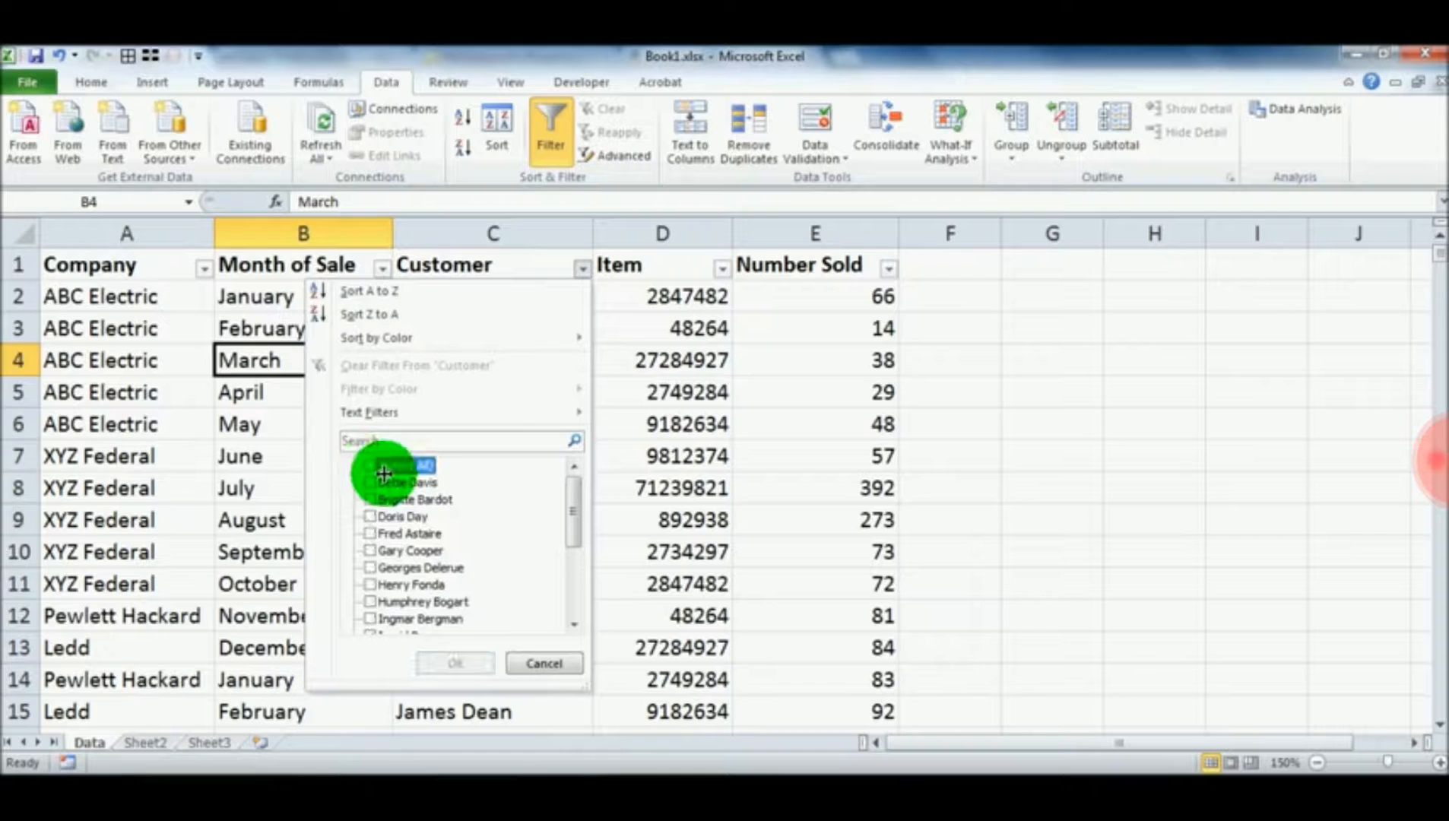
pyautogui.click(370, 535)
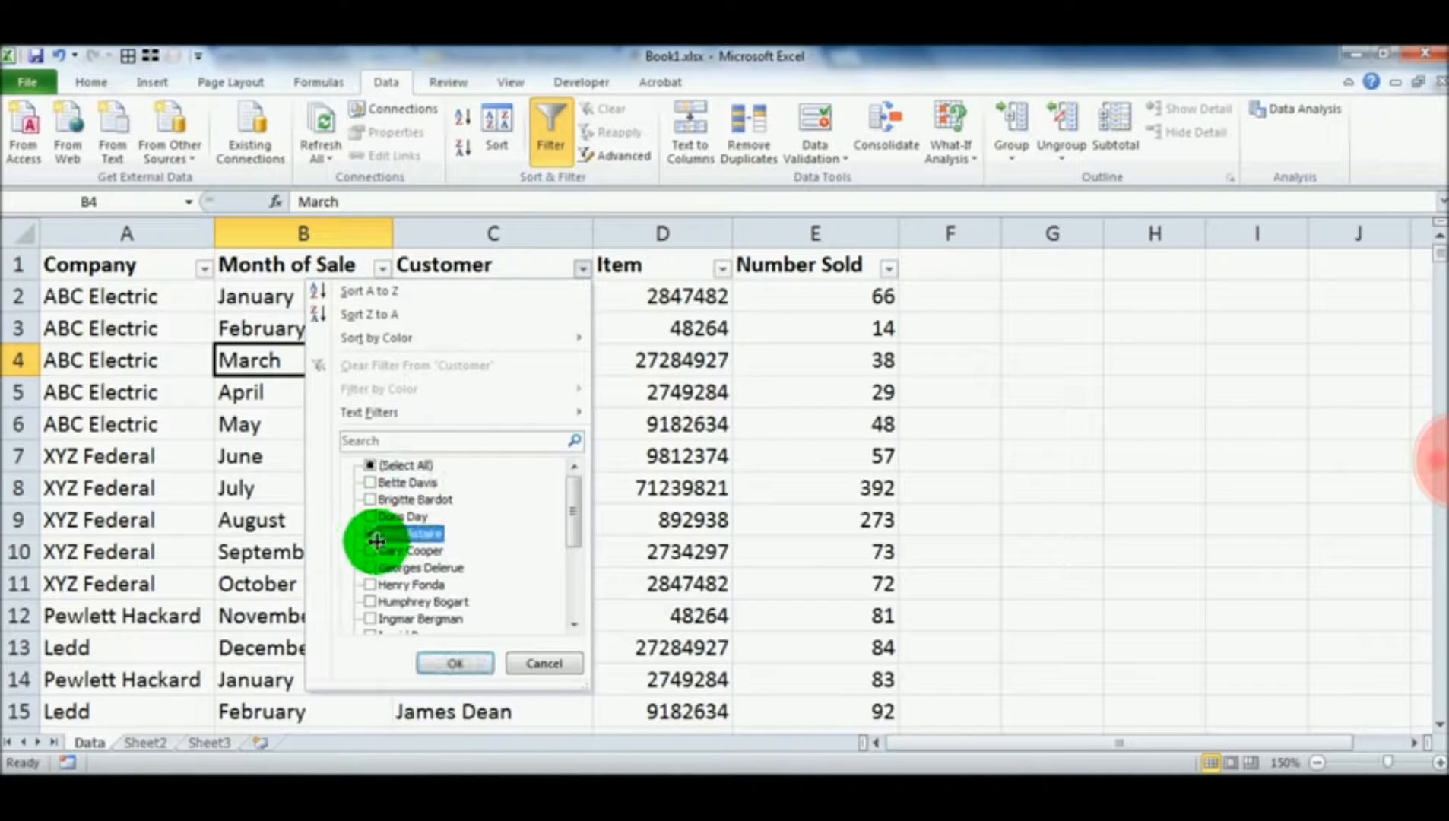
pyautogui.click(441, 663)
# Review the filtered records and additionally filter the Company column to show only ABC Electric
pyautogui.scroll(-6, 511, 445)
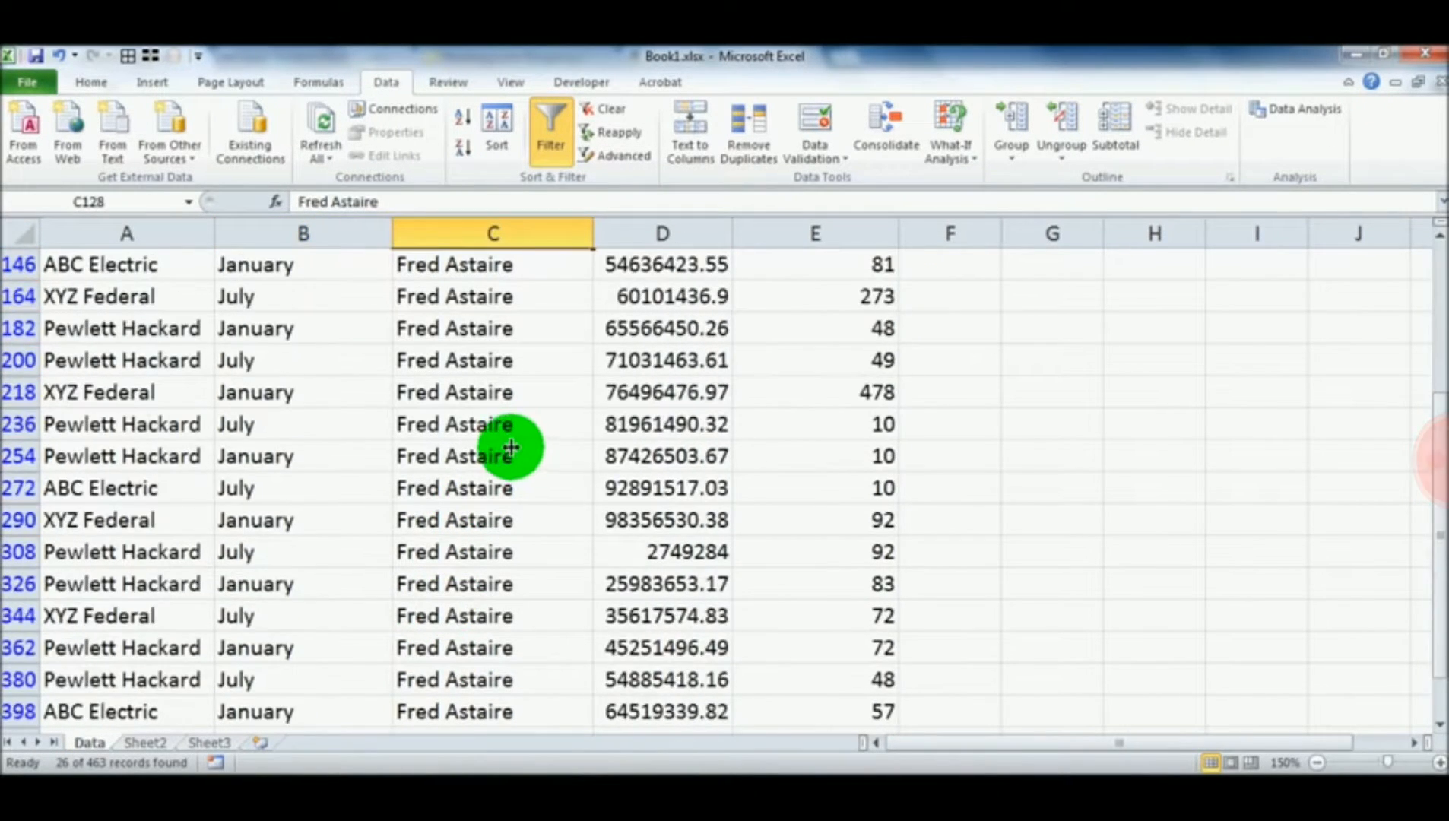
pyautogui.scroll(5, 509, 448)
pyautogui.scroll(1, 504, 456)
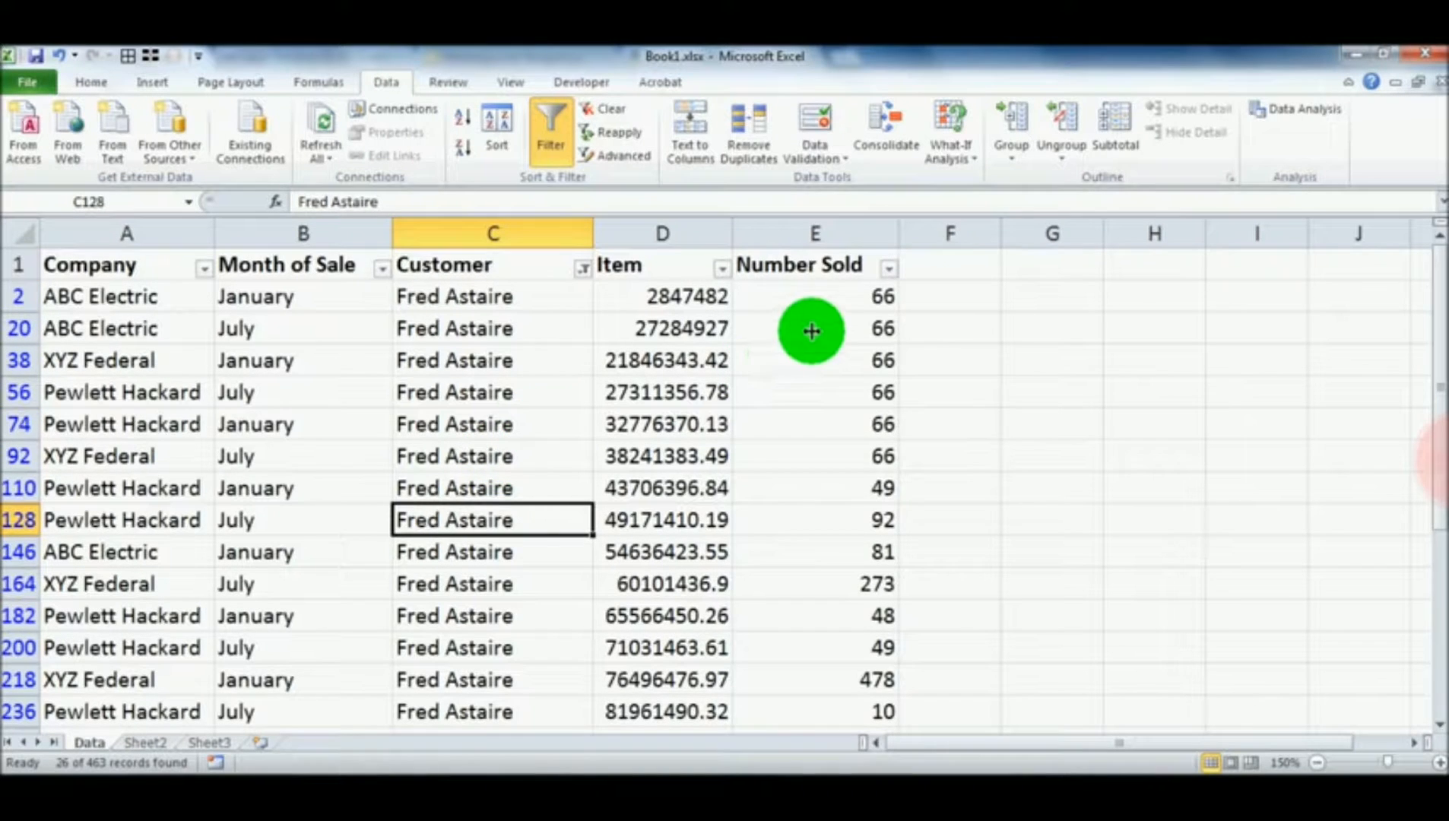
pyautogui.click(203, 268)
pyautogui.click(62, 466)
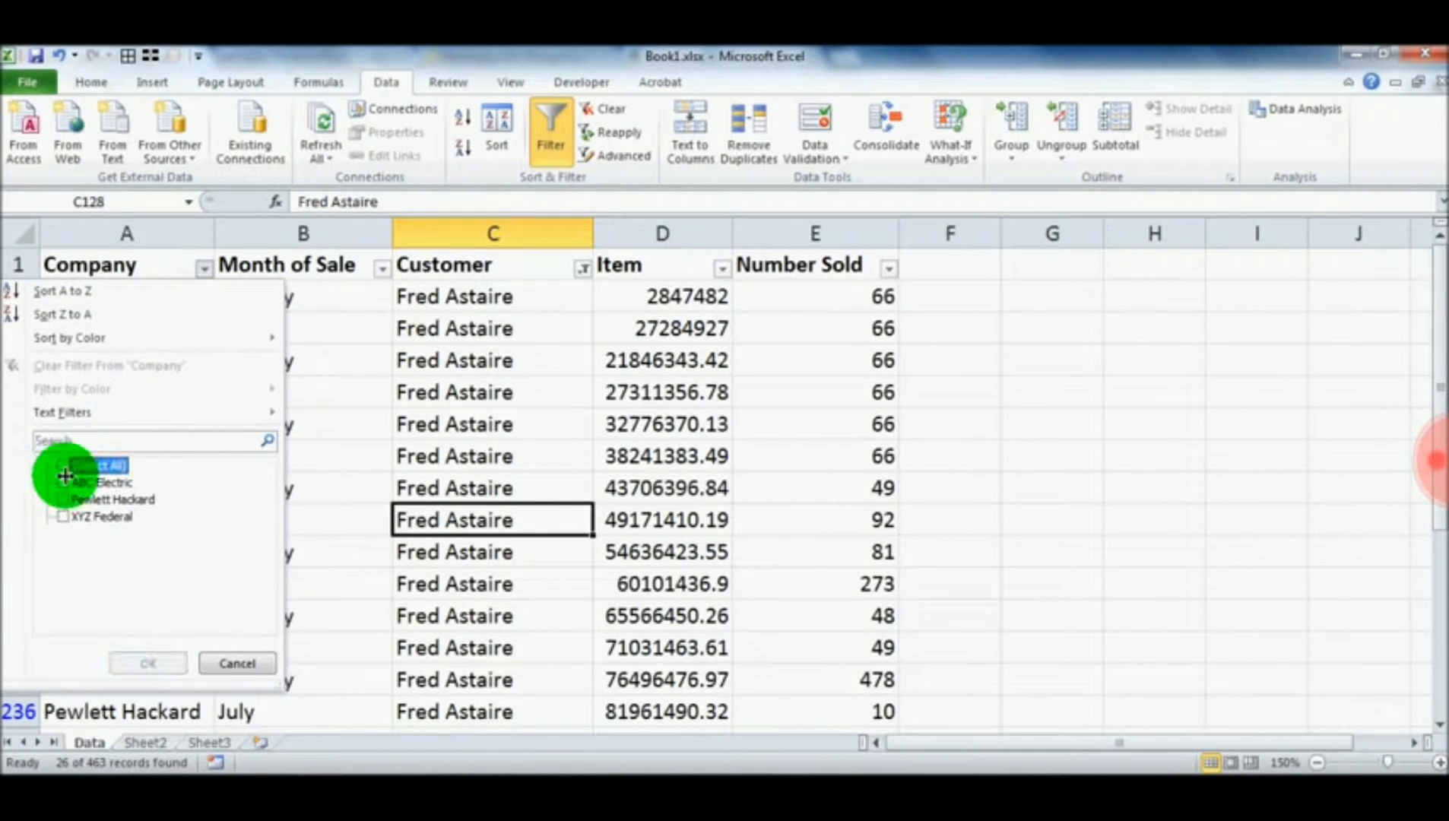
pyautogui.click(62, 482)
pyautogui.click(152, 663)
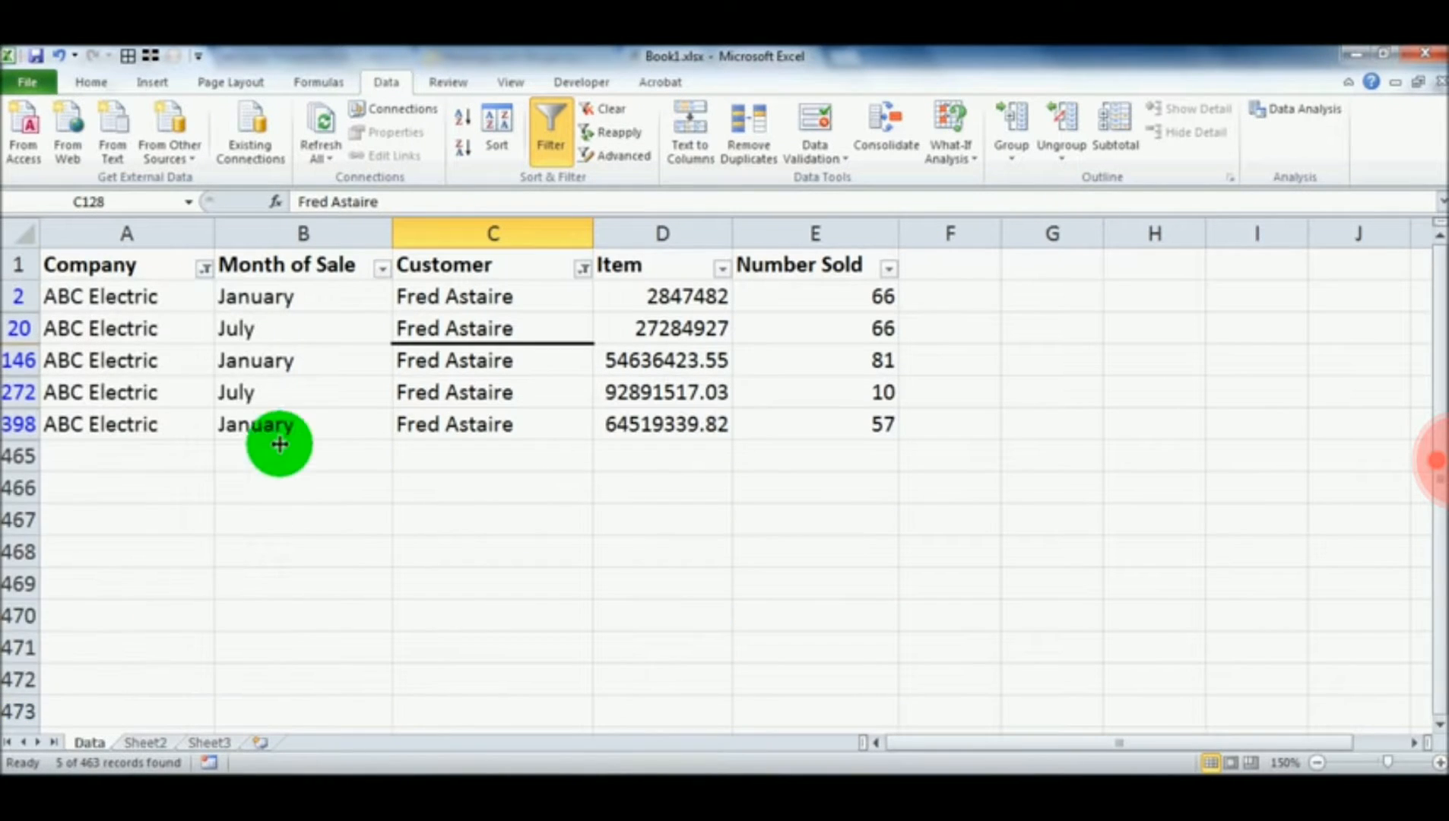
# Additionally filter the Month of Sale column to show only January
pyautogui.click(382, 268)
pyautogui.click(167, 465)
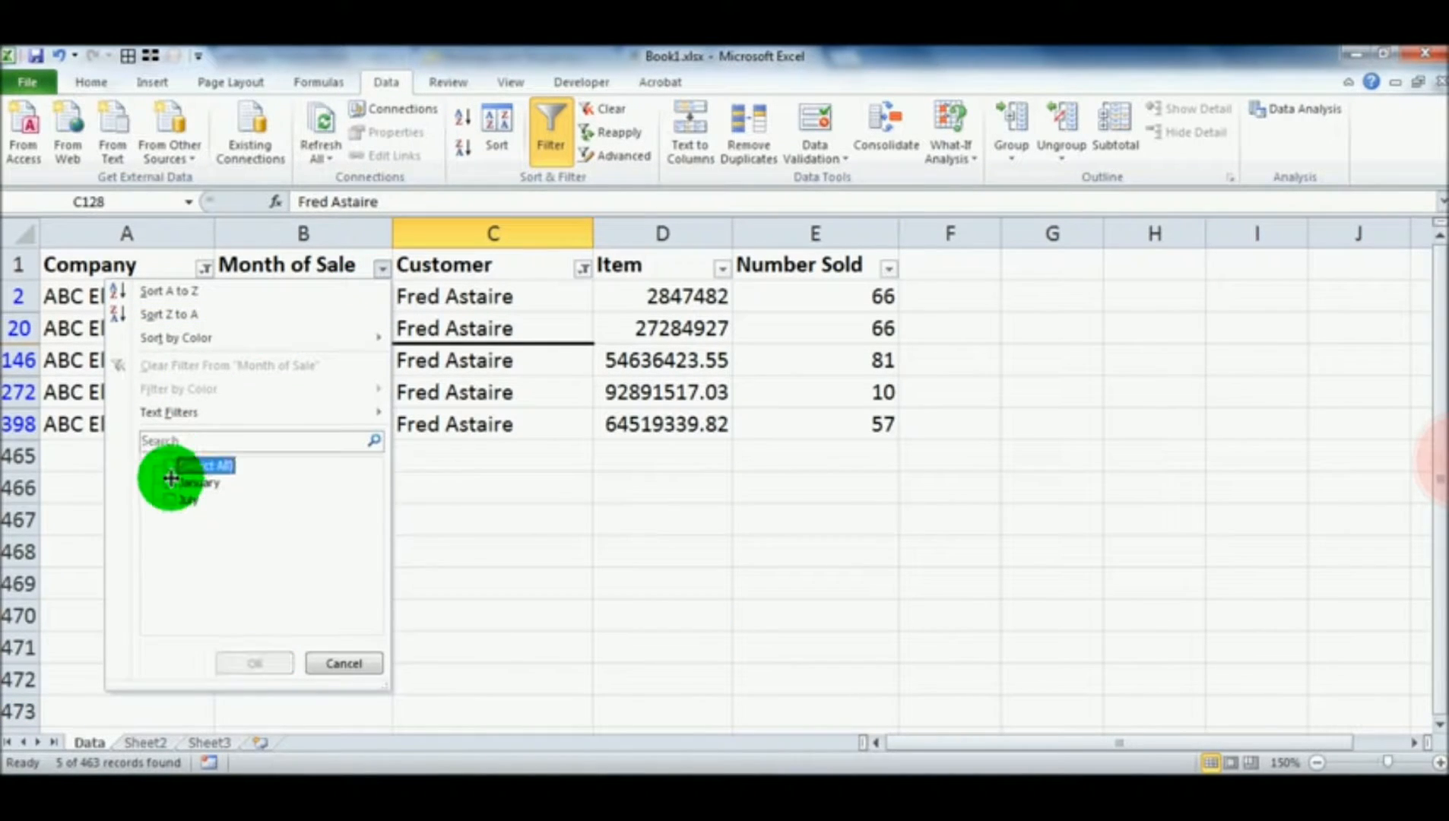
pyautogui.click(170, 482)
pyautogui.click(257, 663)
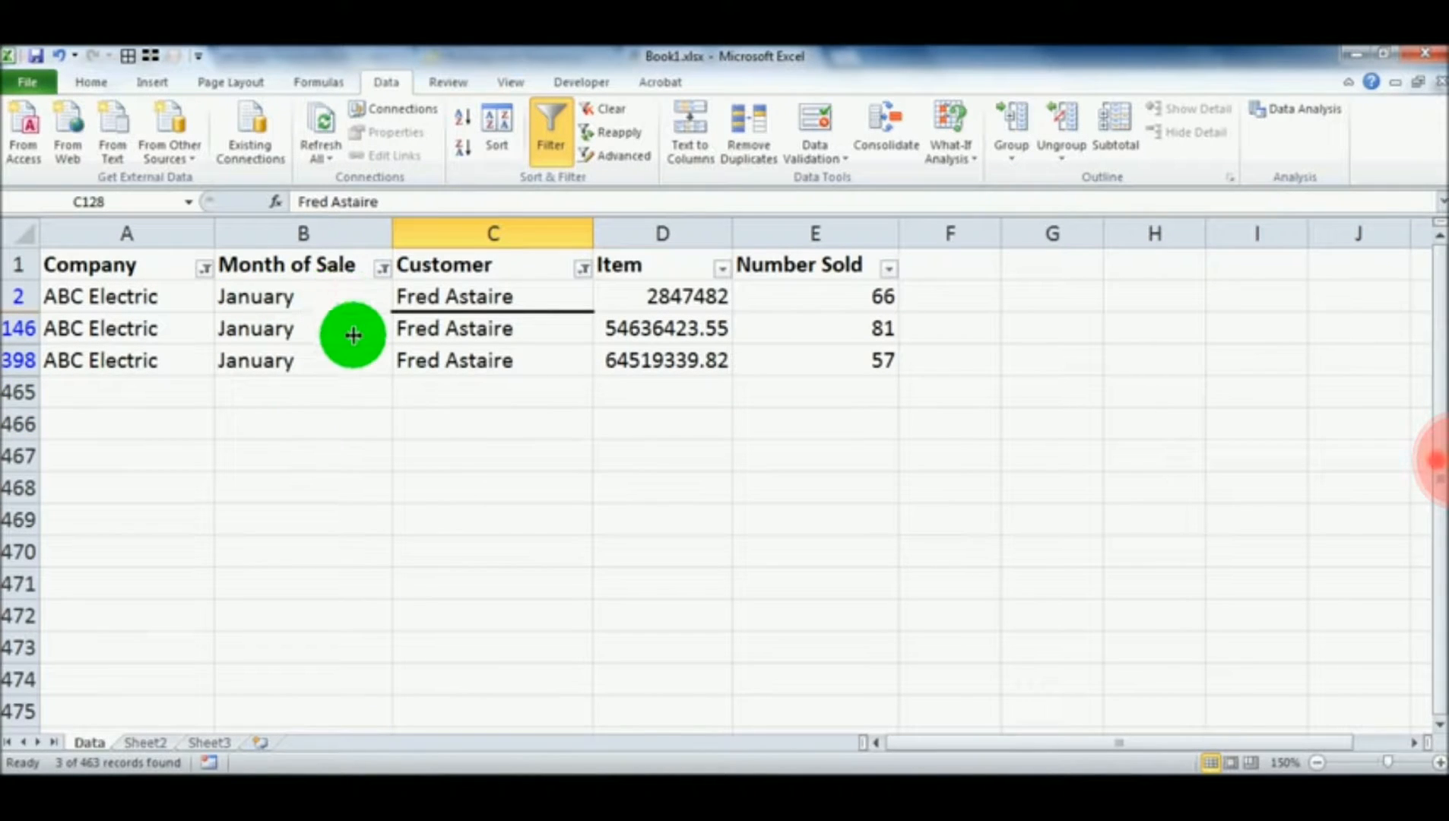
# Examine the Customer, Month of Sale and Company entries in the filtered records
pyautogui.click(495, 392)
pyautogui.click(534, 490)
pyautogui.click(511, 459)
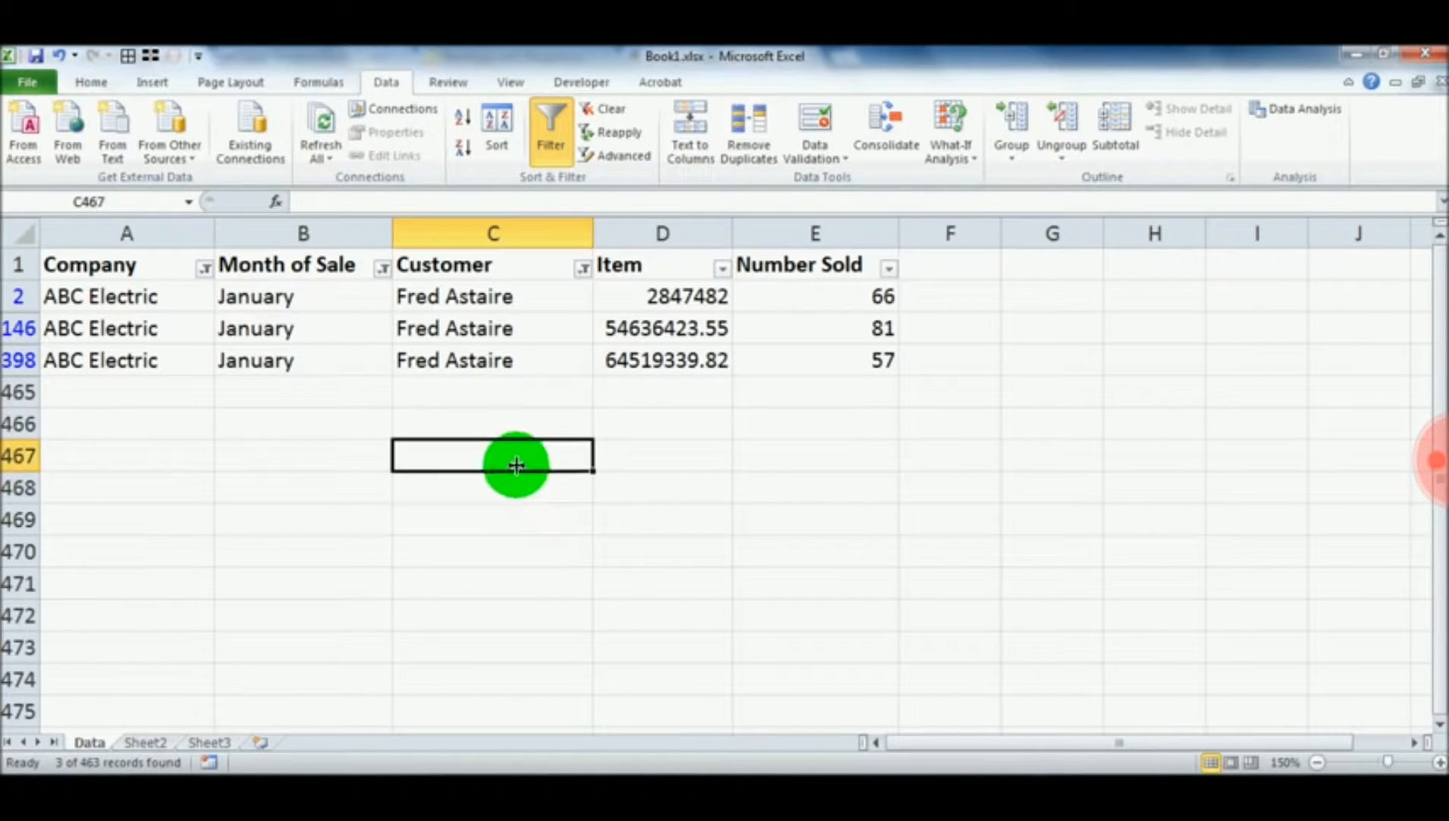
pyautogui.click(508, 422)
pyautogui.click(479, 464)
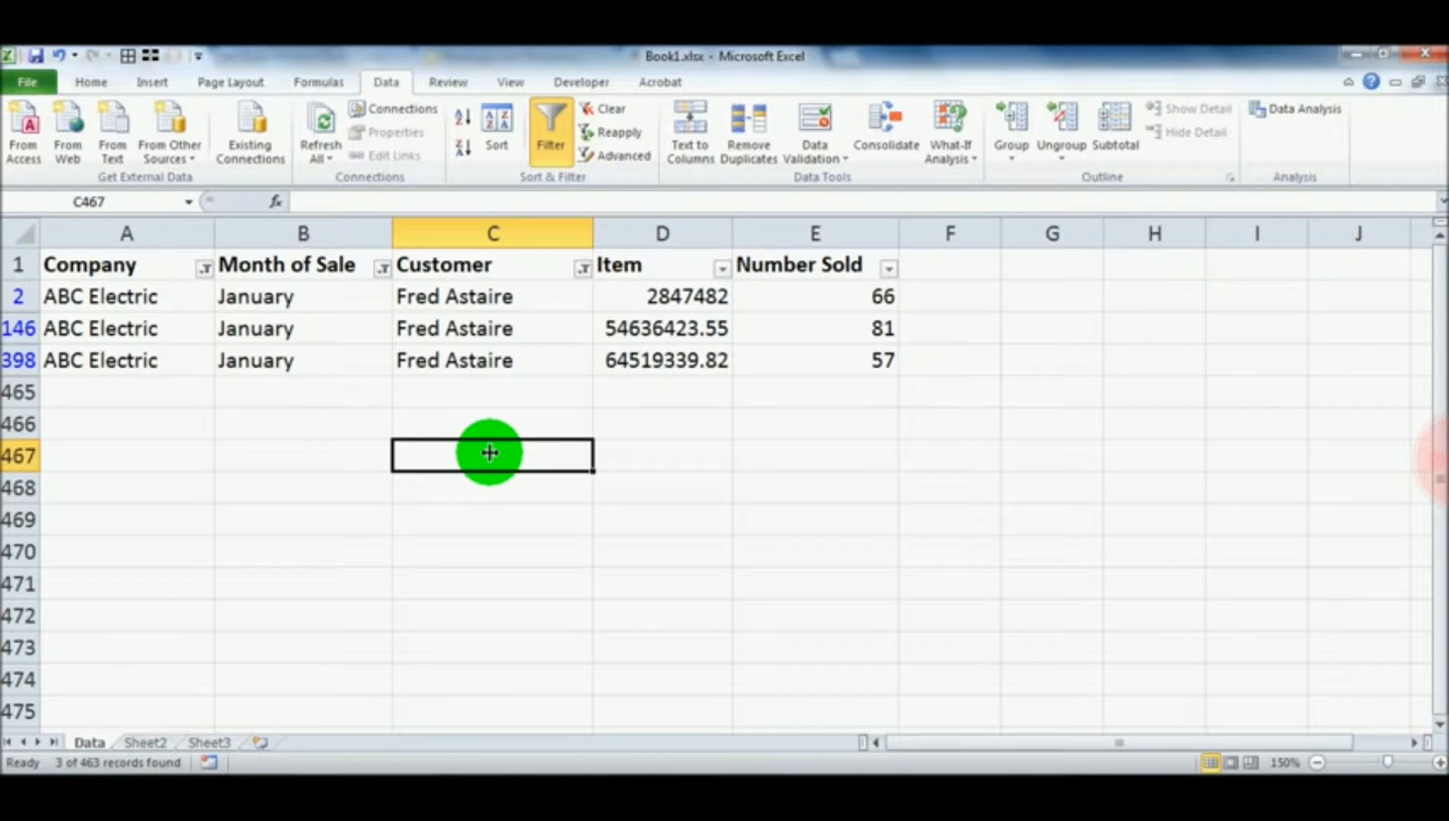
pyautogui.click(461, 367)
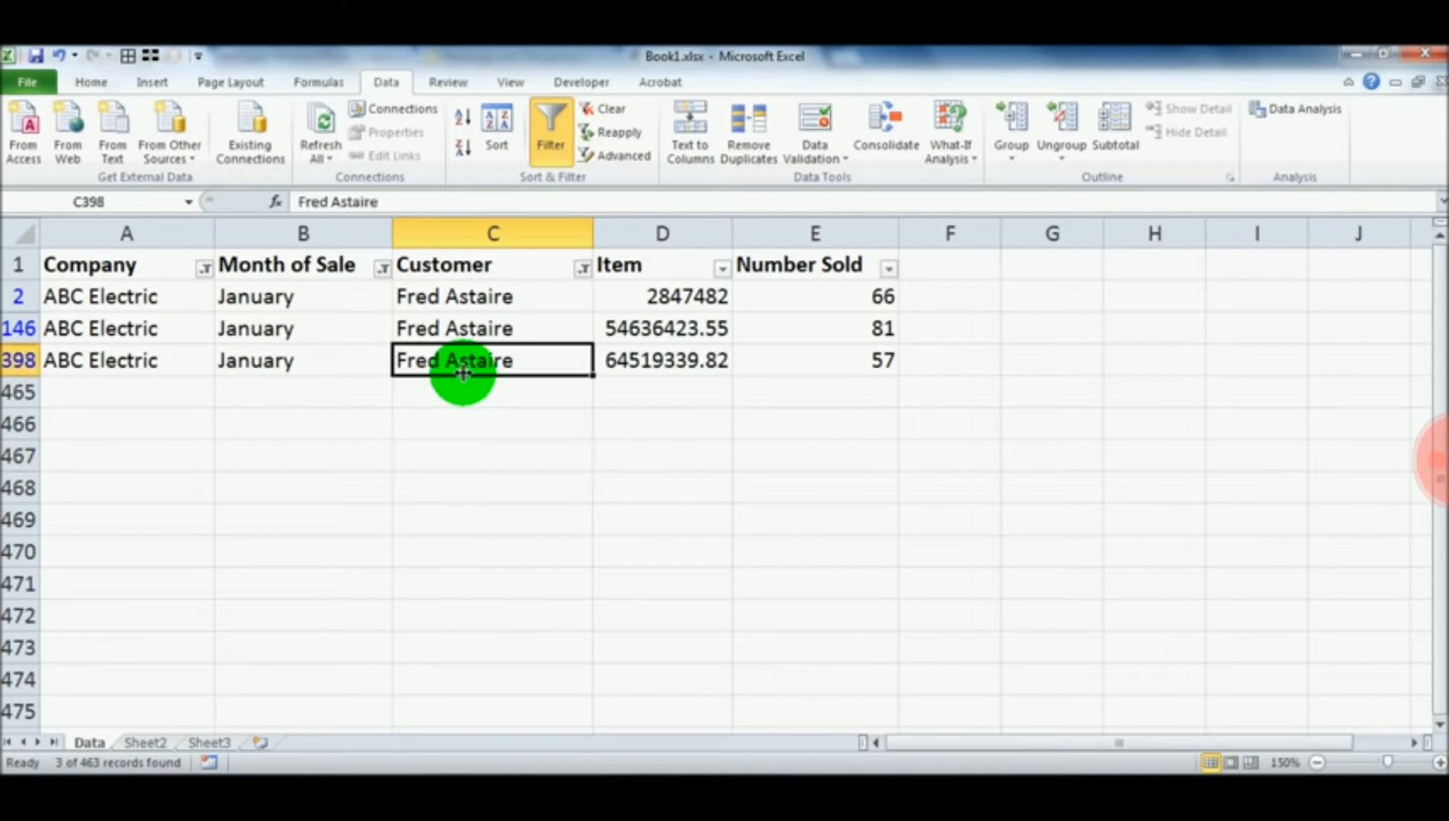
pyautogui.click(456, 391)
pyautogui.click(456, 370)
pyautogui.click(346, 362)
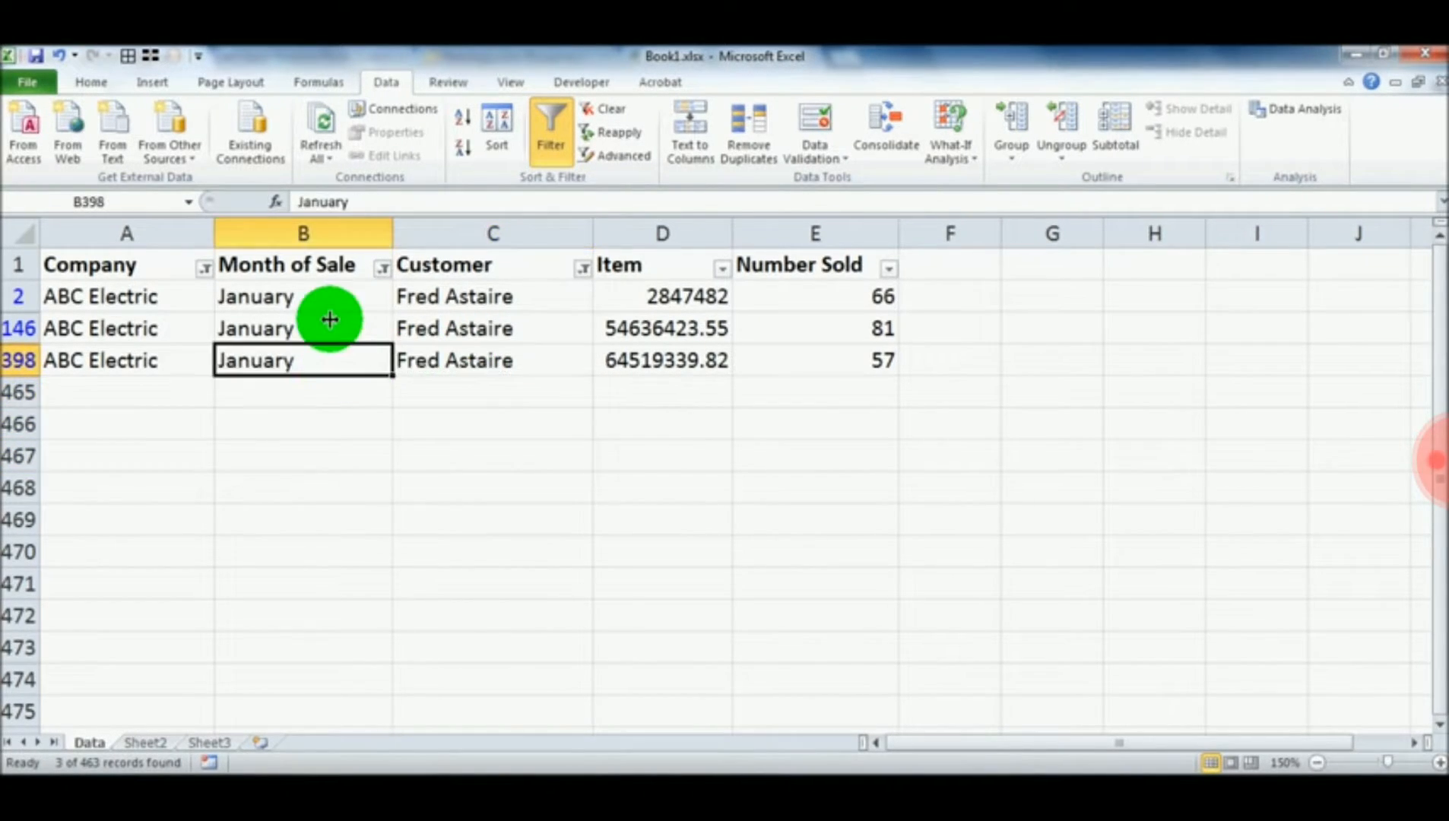
pyautogui.click(329, 325)
pyautogui.click(318, 350)
pyautogui.click(312, 308)
pyautogui.click(228, 327)
pyautogui.click(190, 325)
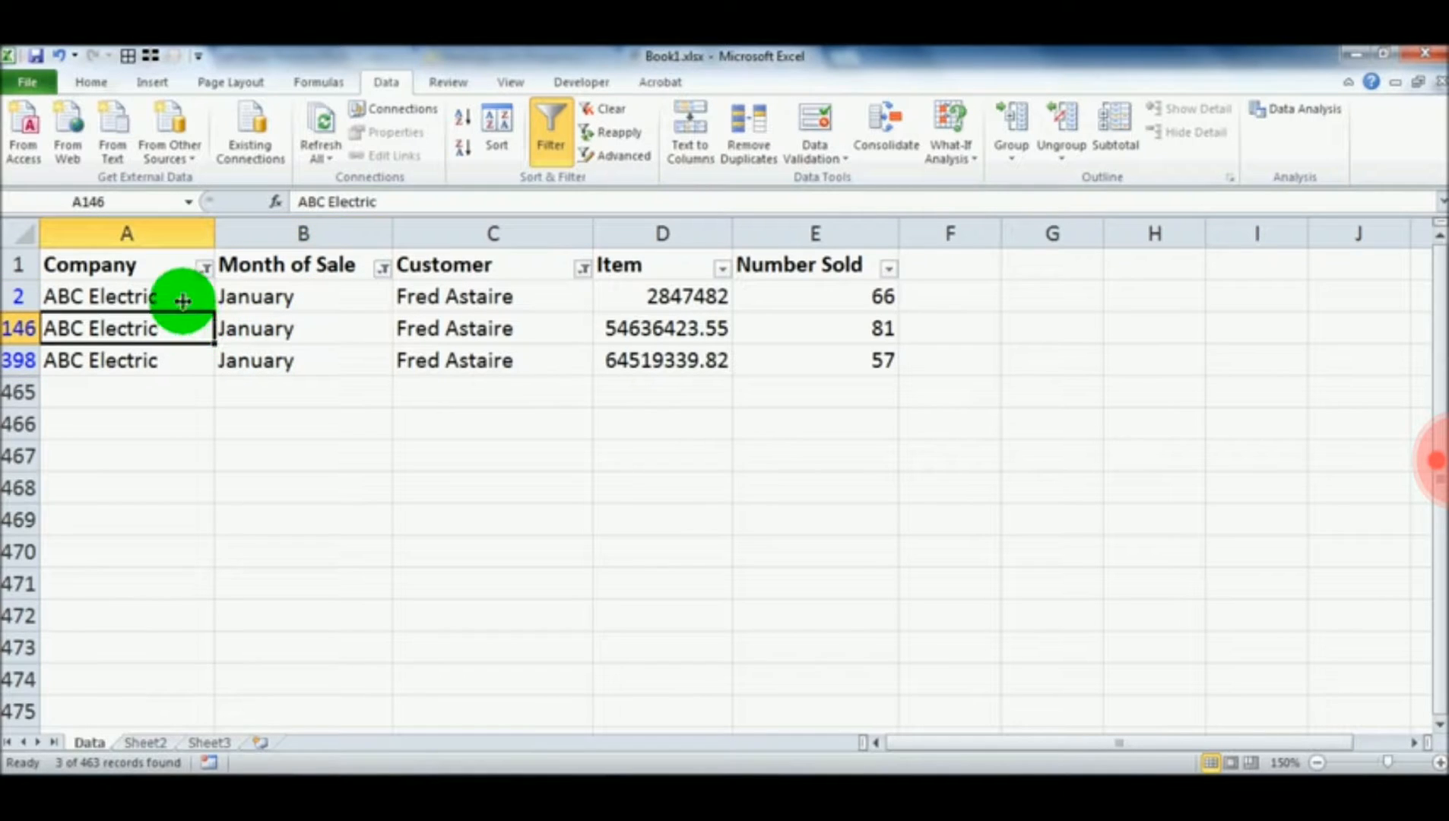
pyautogui.click(175, 295)
pyautogui.click(267, 262)
pyautogui.click(469, 297)
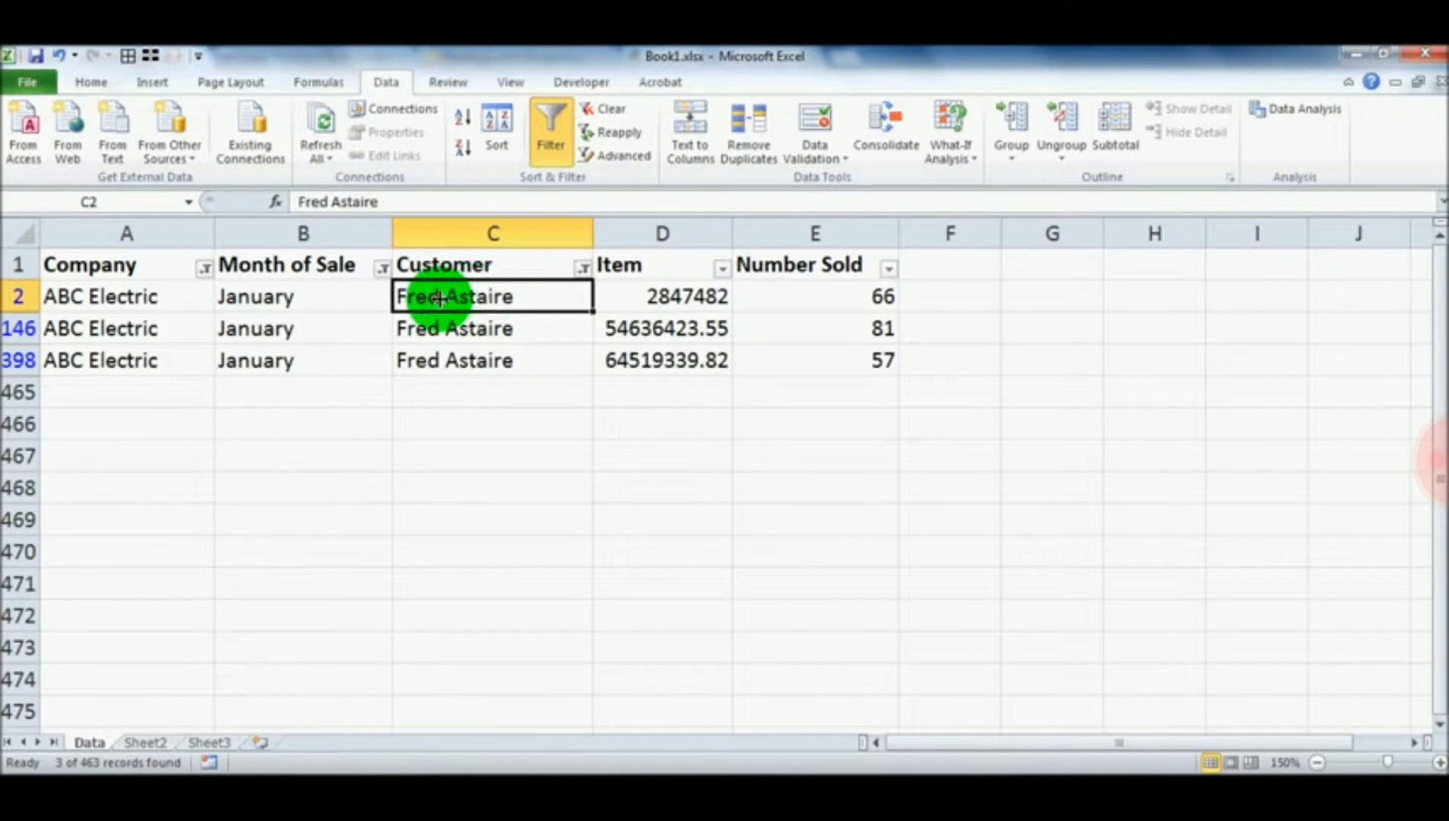
pyautogui.click(234, 310)
pyautogui.click(140, 304)
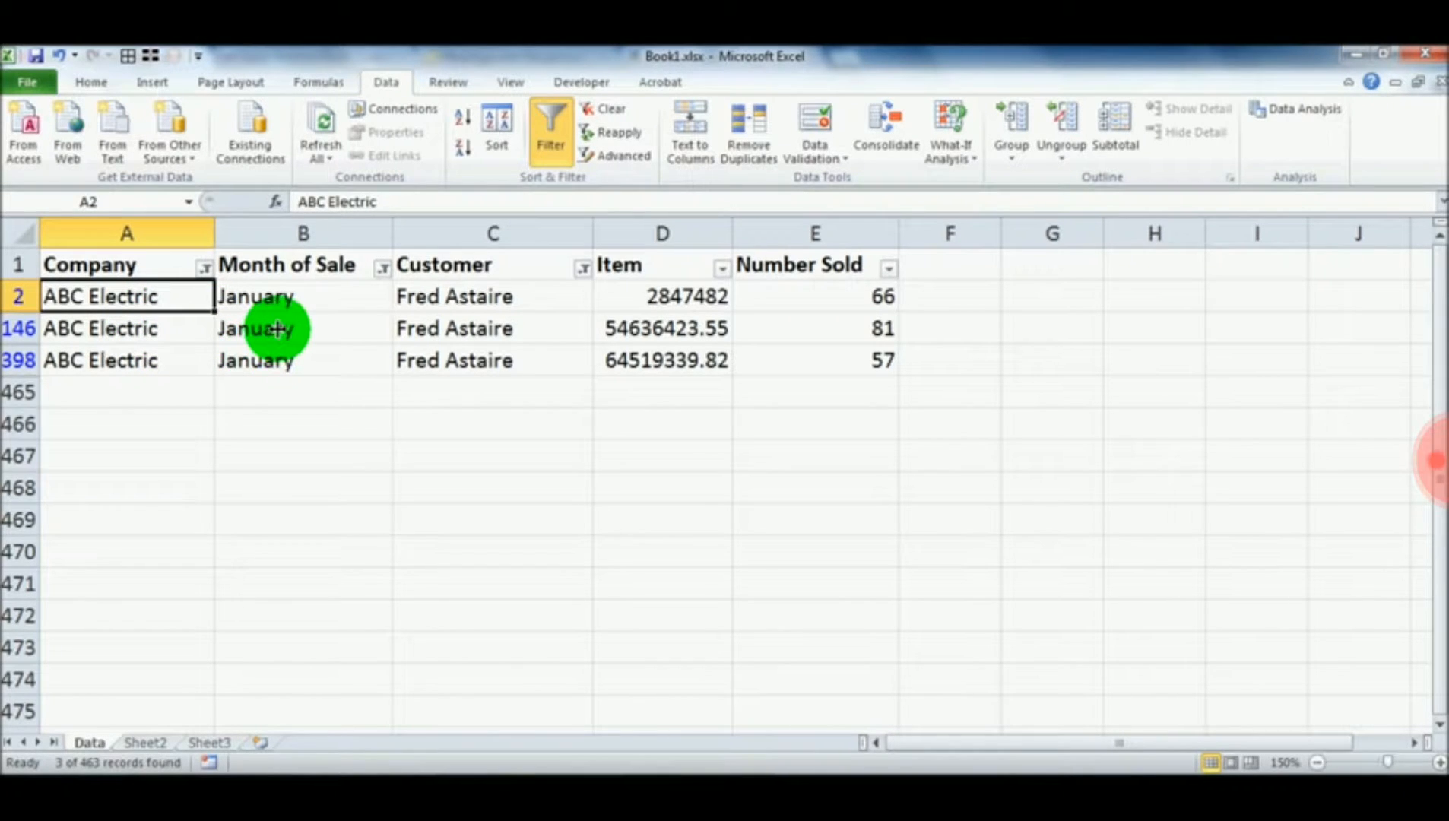
# Clear the filter from the Company column only, keeping the month and customer filters active
pyautogui.click(203, 266)
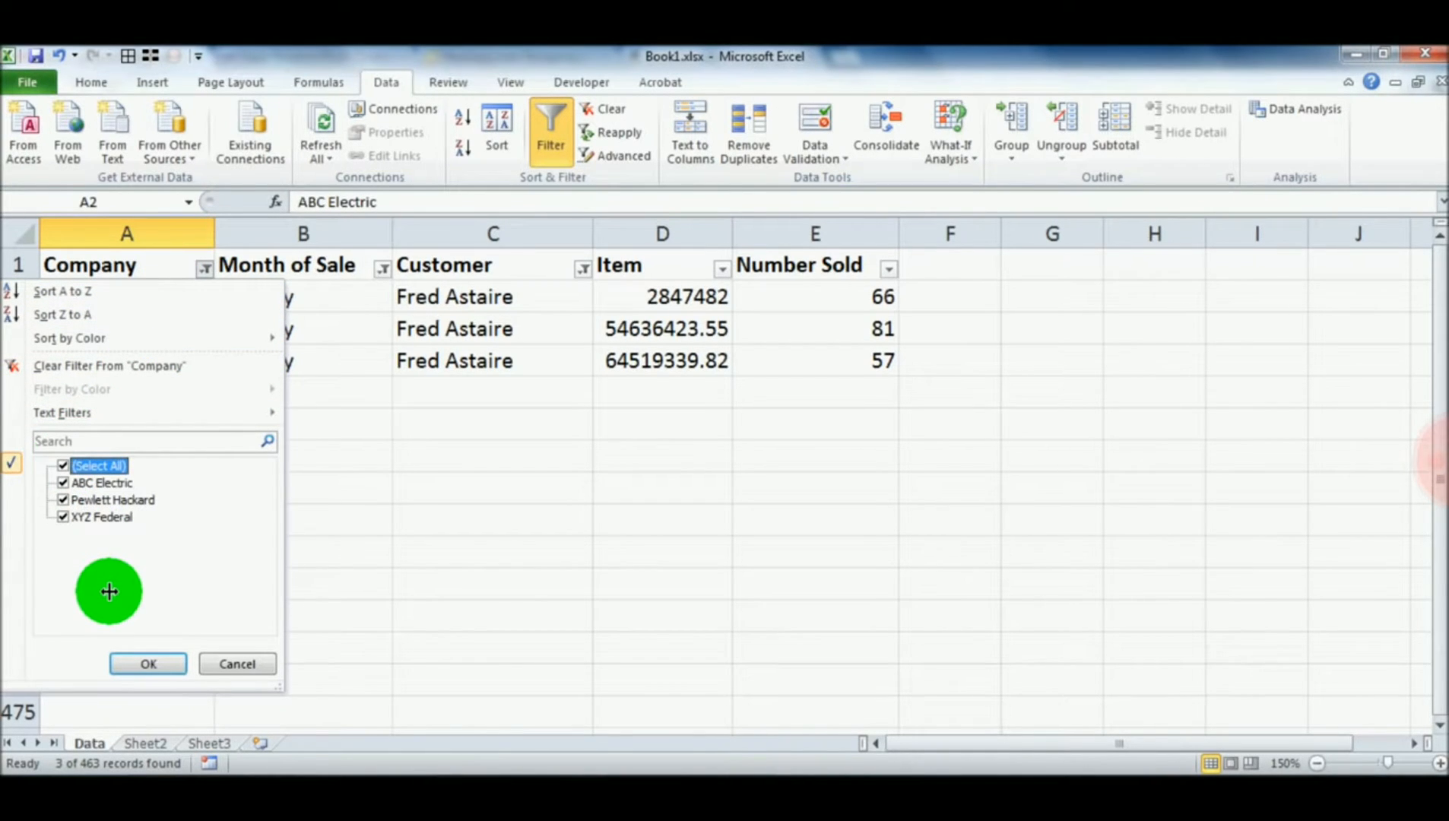
pyautogui.click(69, 365)
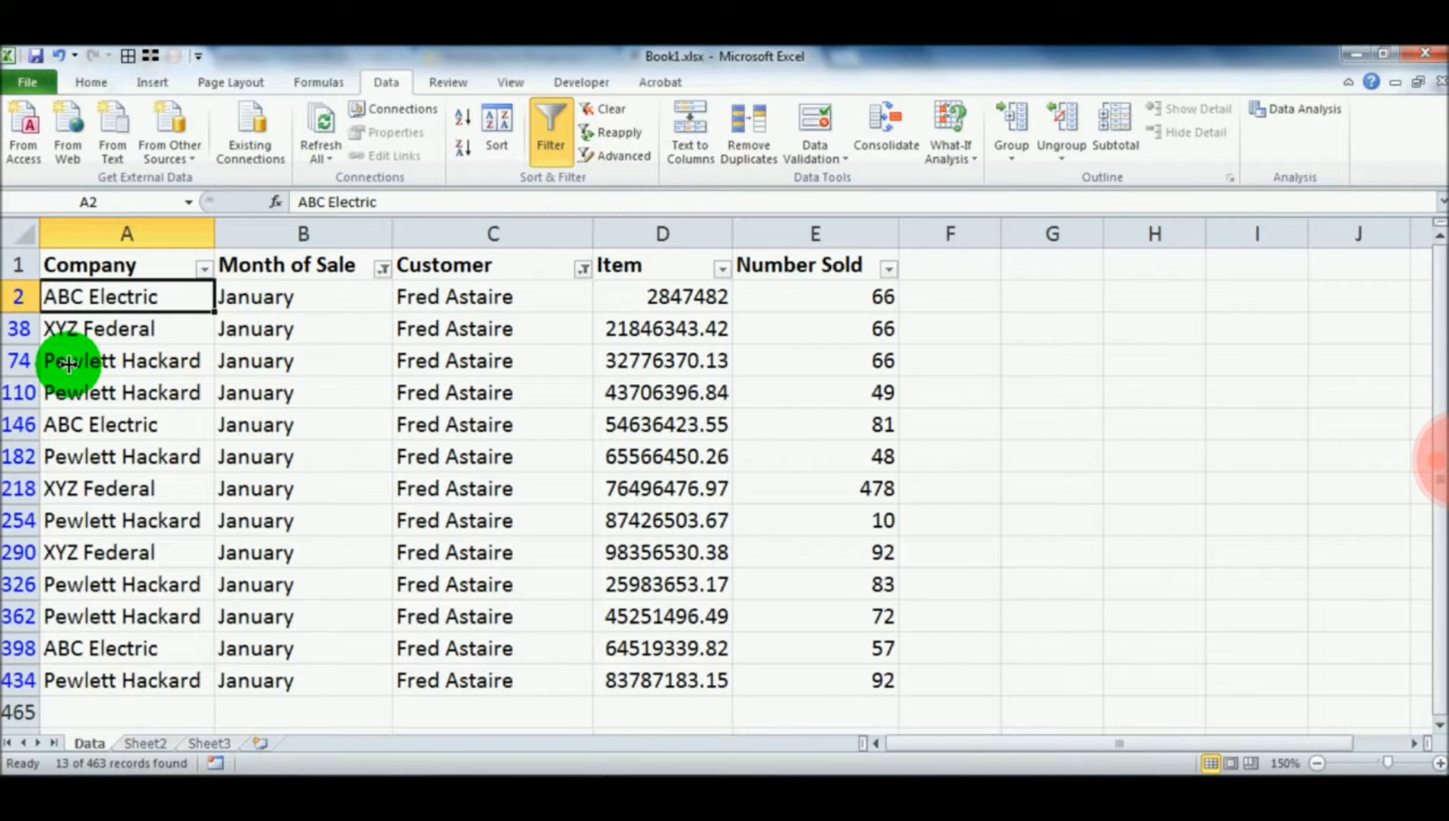
pyautogui.click(248, 391)
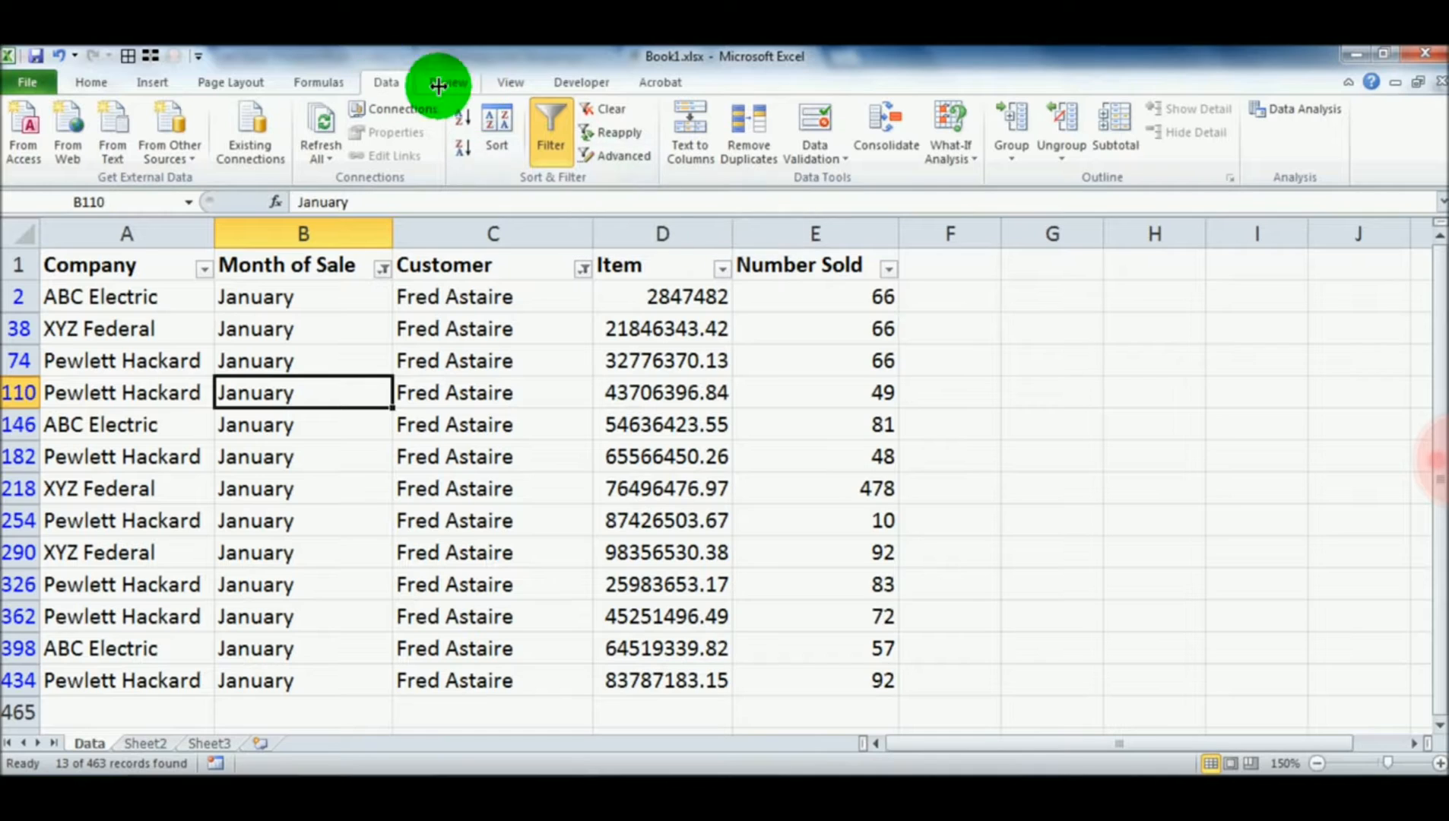
# Clear all remaining filters from the sales table at once and look through the full list
pyautogui.click(614, 110)
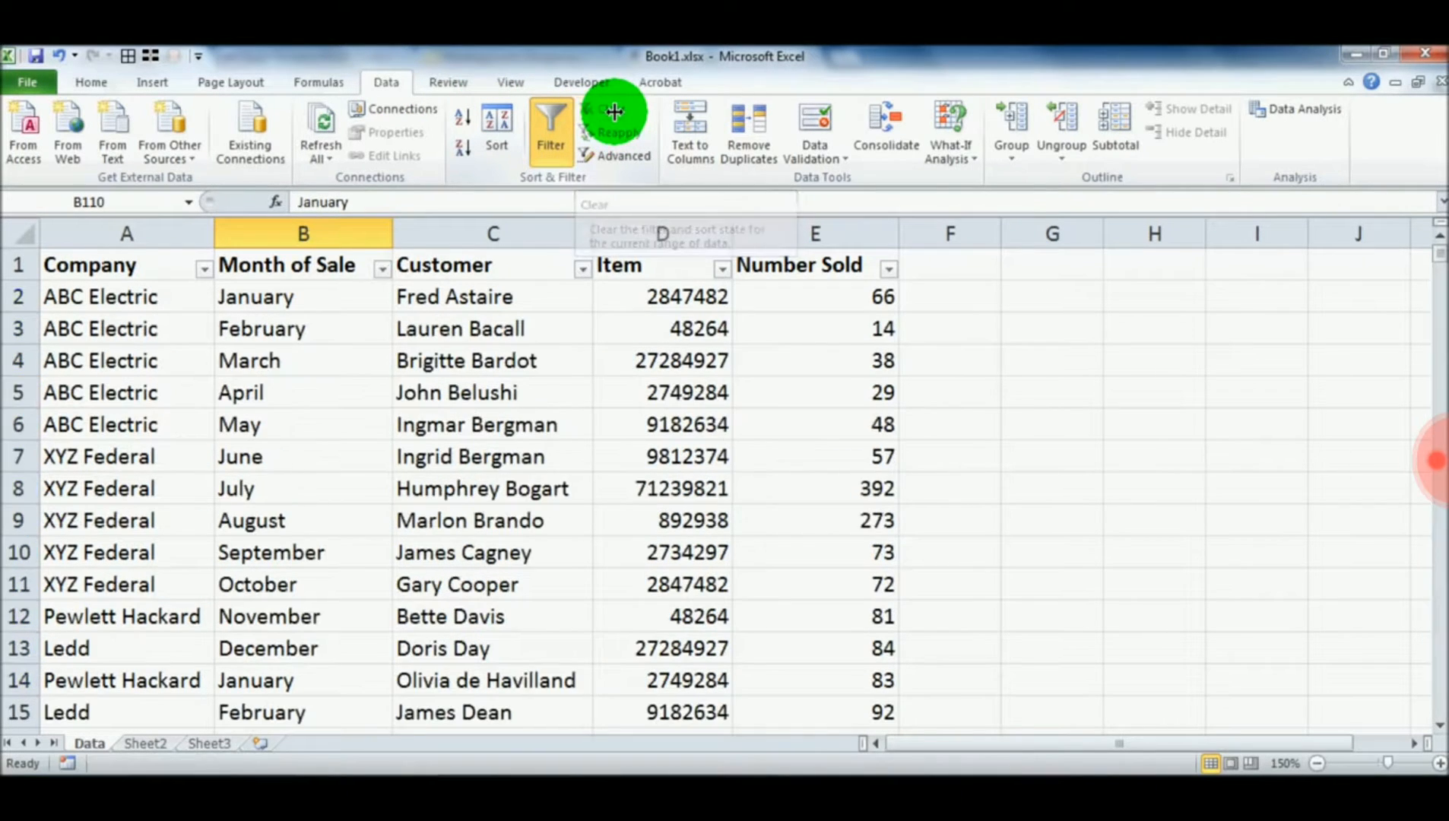
pyautogui.click(534, 407)
pyautogui.scroll(-20, 534, 407)
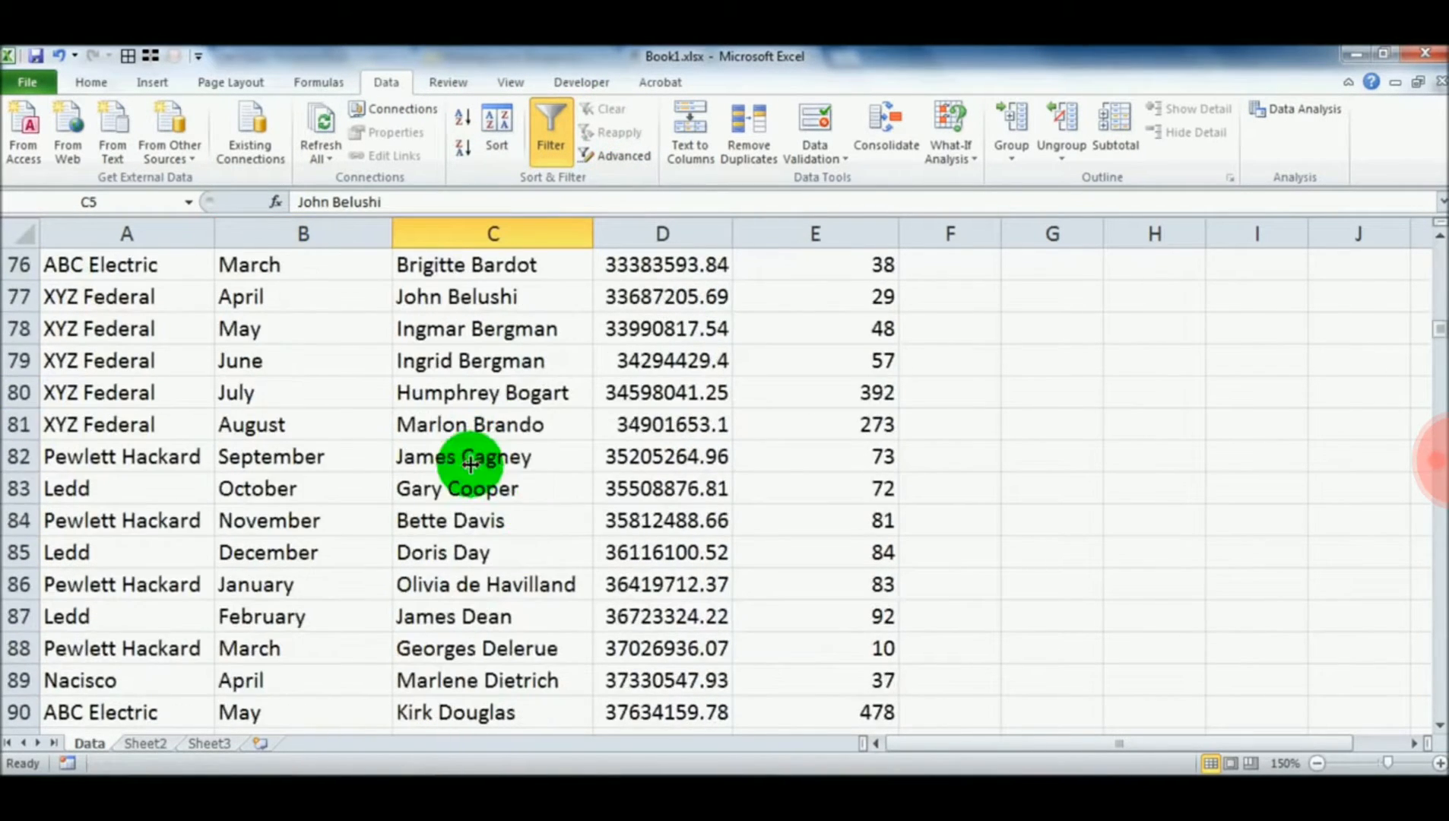
pyautogui.scroll(18, 463, 424)
pyautogui.scroll(17, 492, 496)
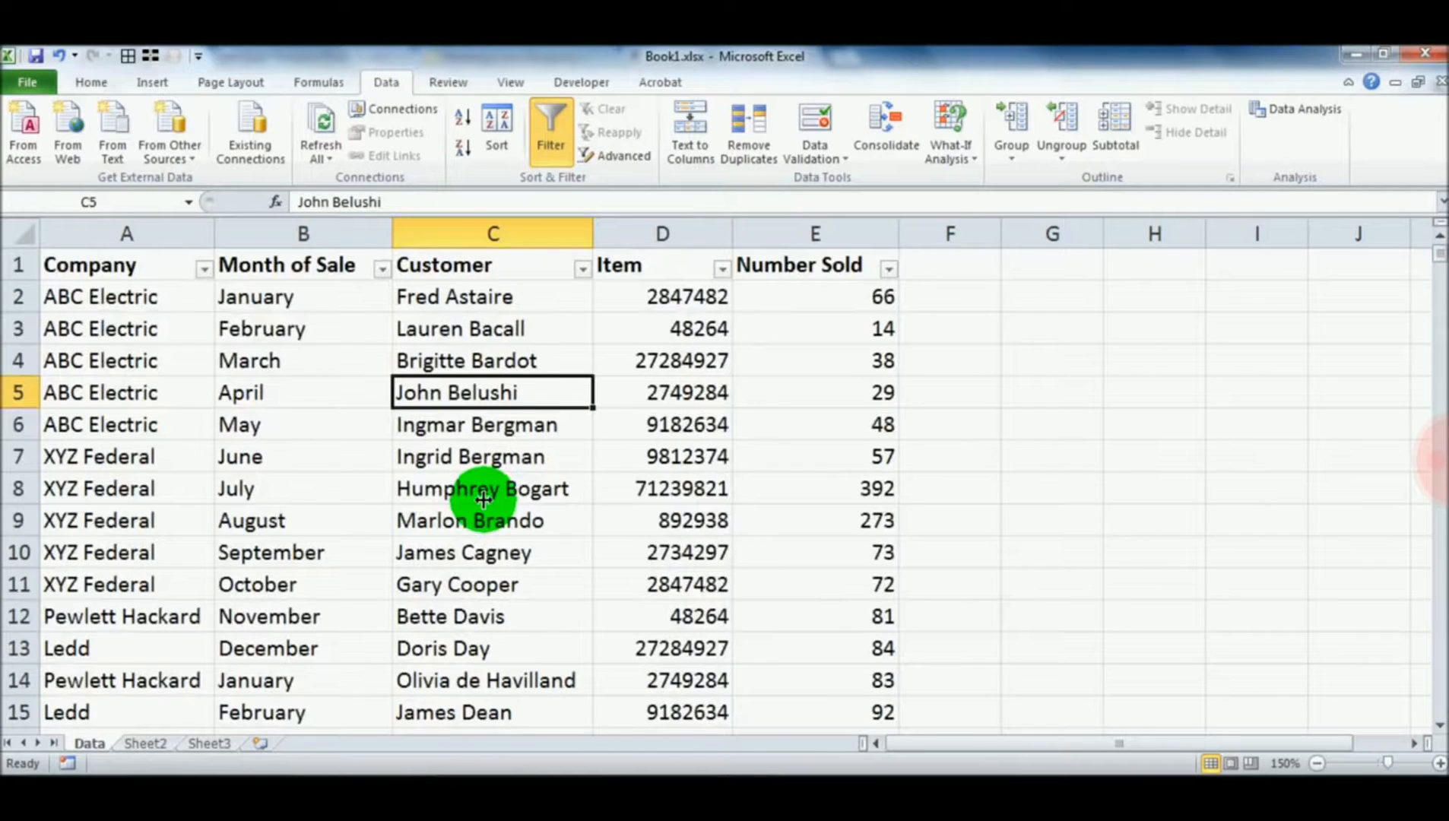
pyautogui.click(452, 328)
pyautogui.click(455, 370)
pyautogui.click(464, 381)
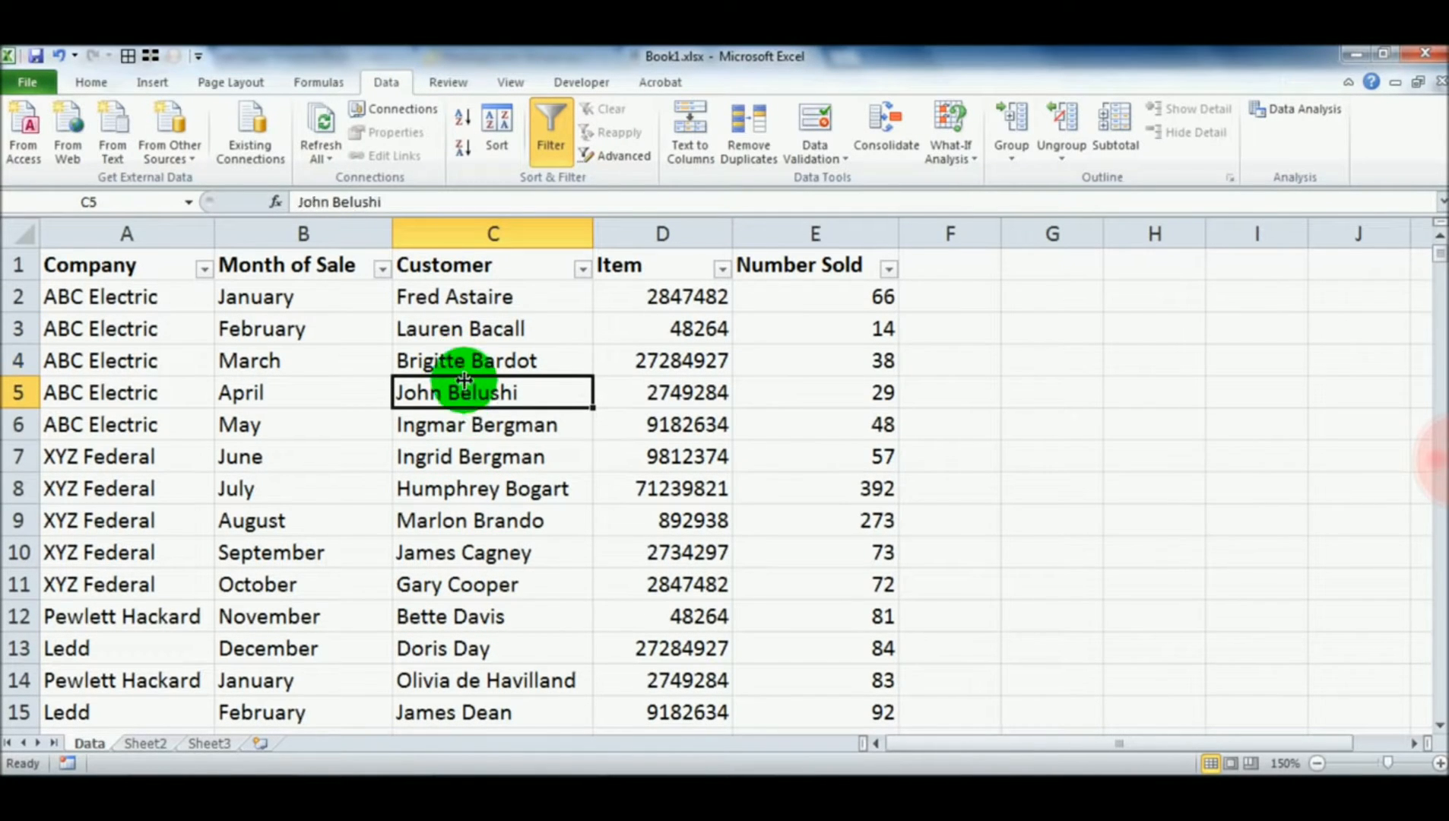
pyautogui.click(463, 361)
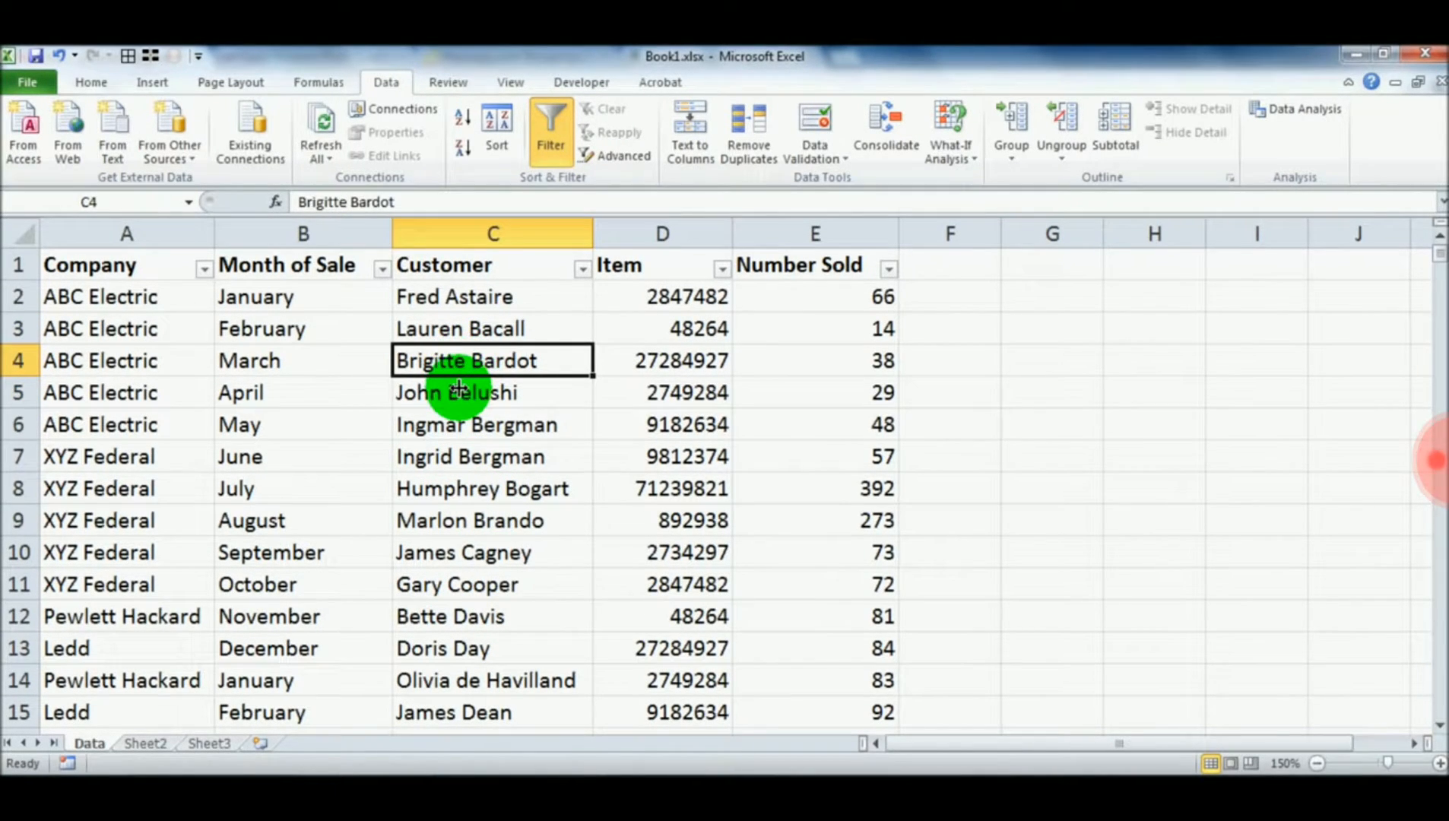
pyautogui.click(457, 387)
pyautogui.click(451, 359)
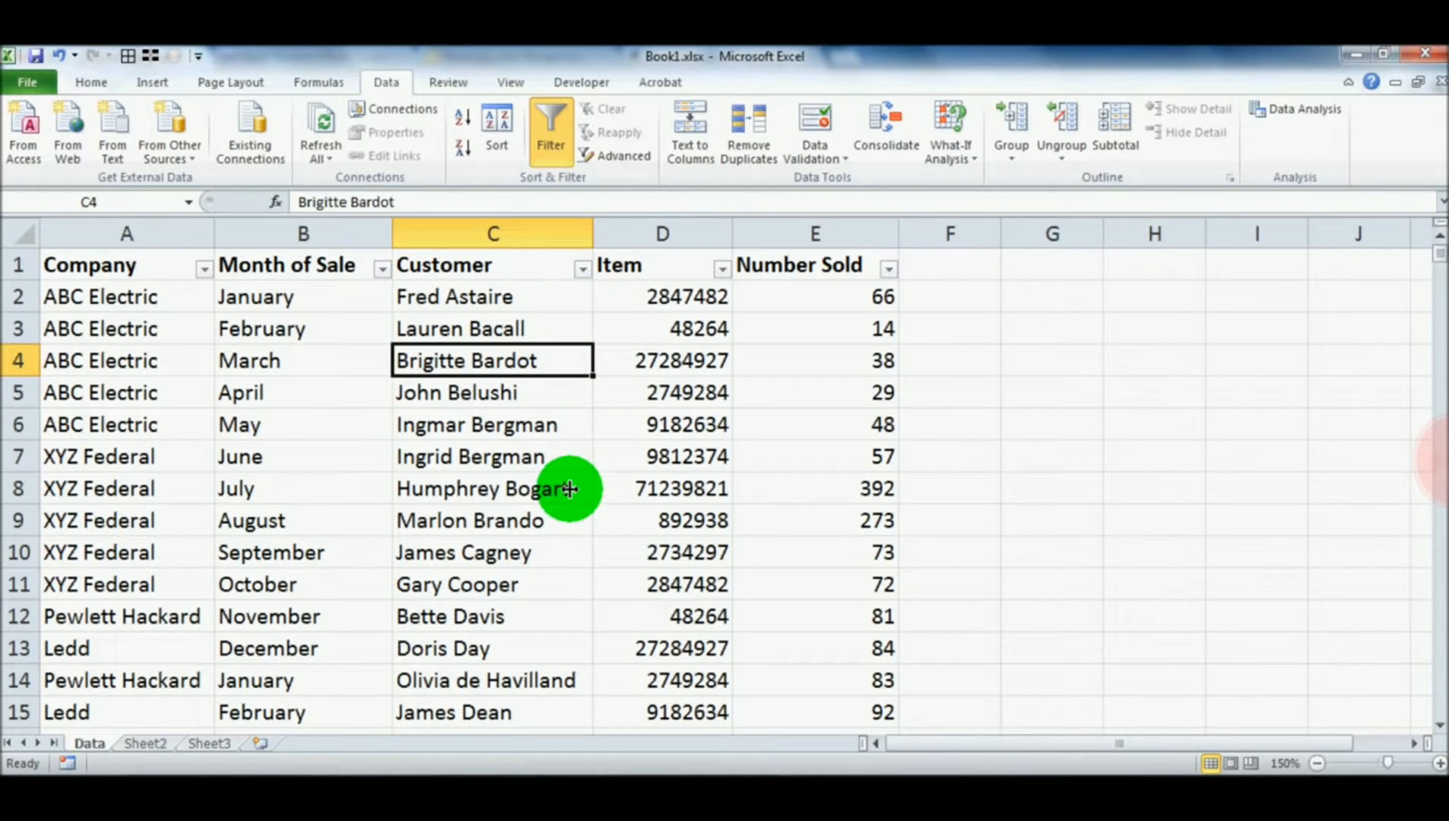
# Apply a text filter to the Customer column showing only names that contain M
pyautogui.click(582, 267)
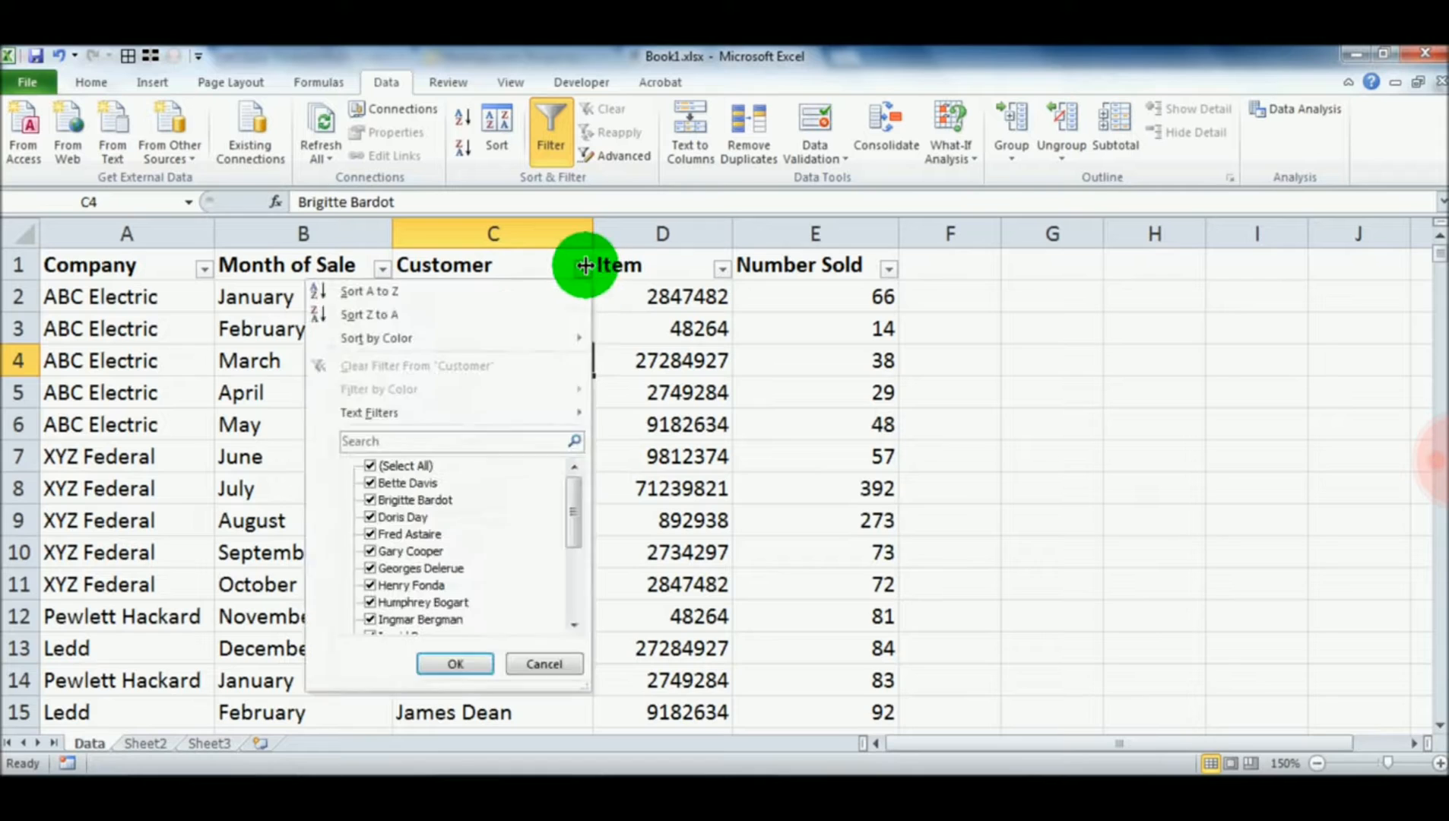
pyautogui.moveTo(404, 411)
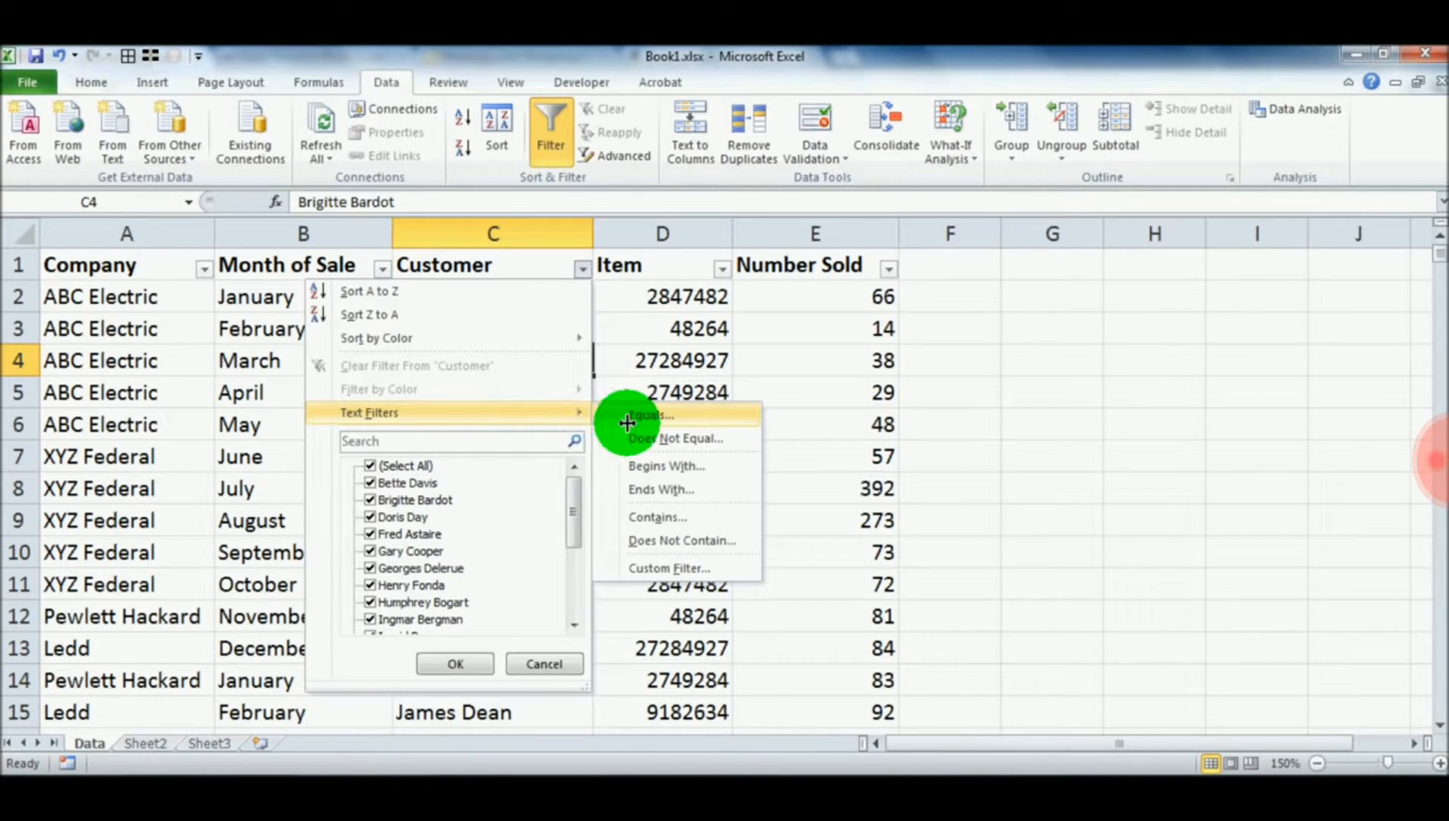
pyautogui.click(652, 518)
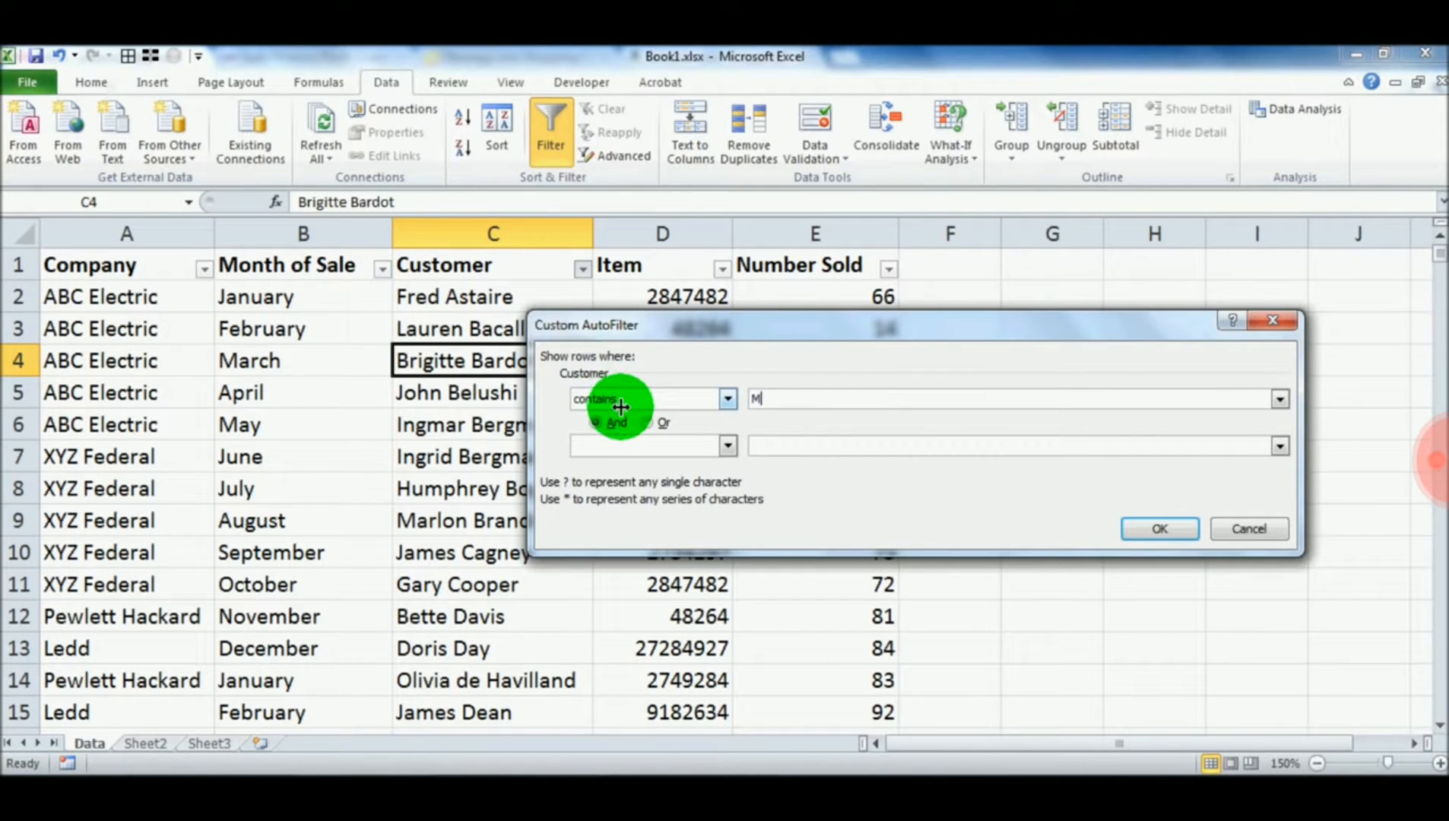
pyautogui.click(1144, 522)
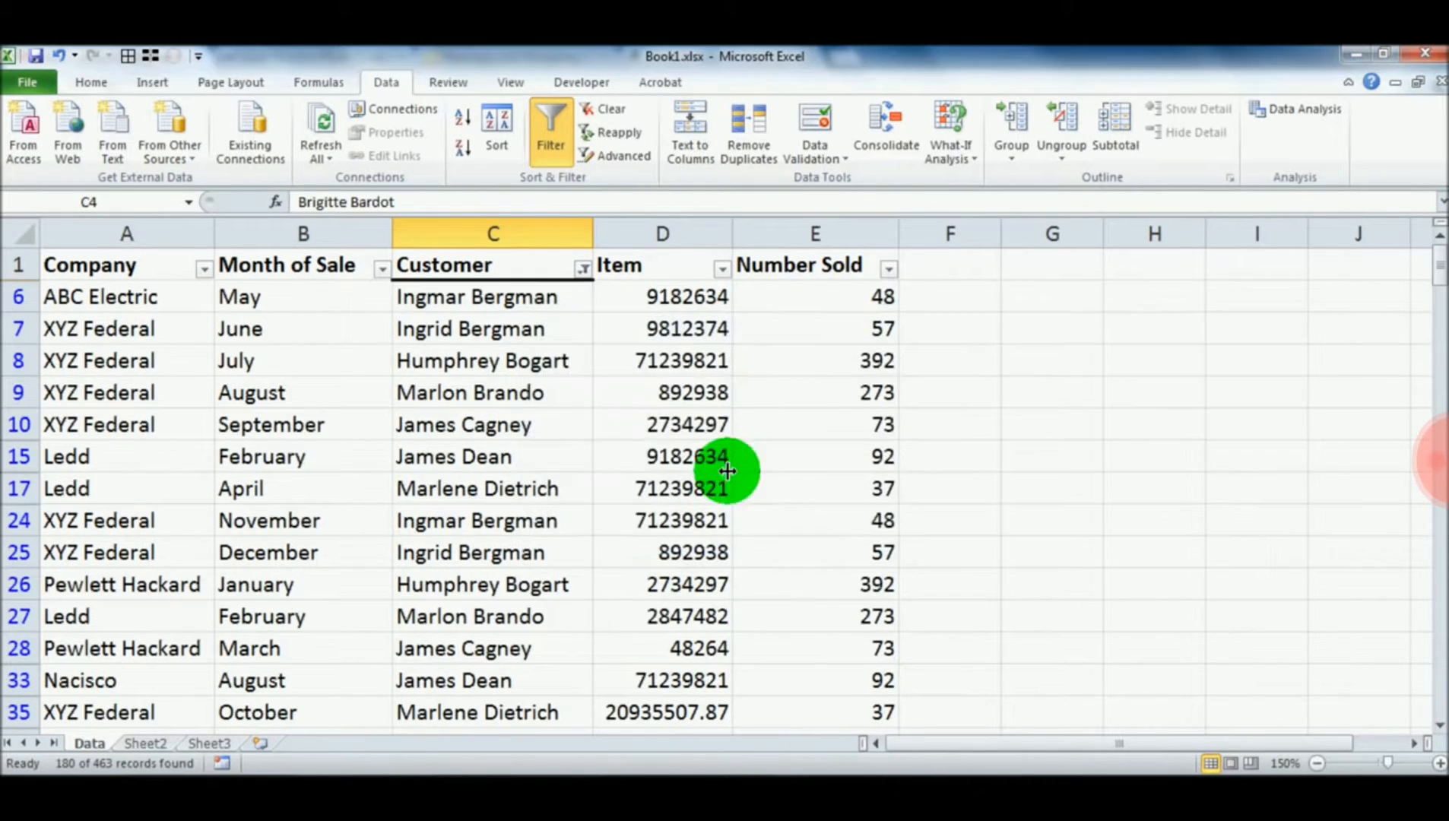
# Look through the matching customer records and clear the filter from the Customer column
pyautogui.click(501, 298)
pyautogui.click(498, 329)
pyautogui.click(498, 373)
pyautogui.scroll(-15, 494, 396)
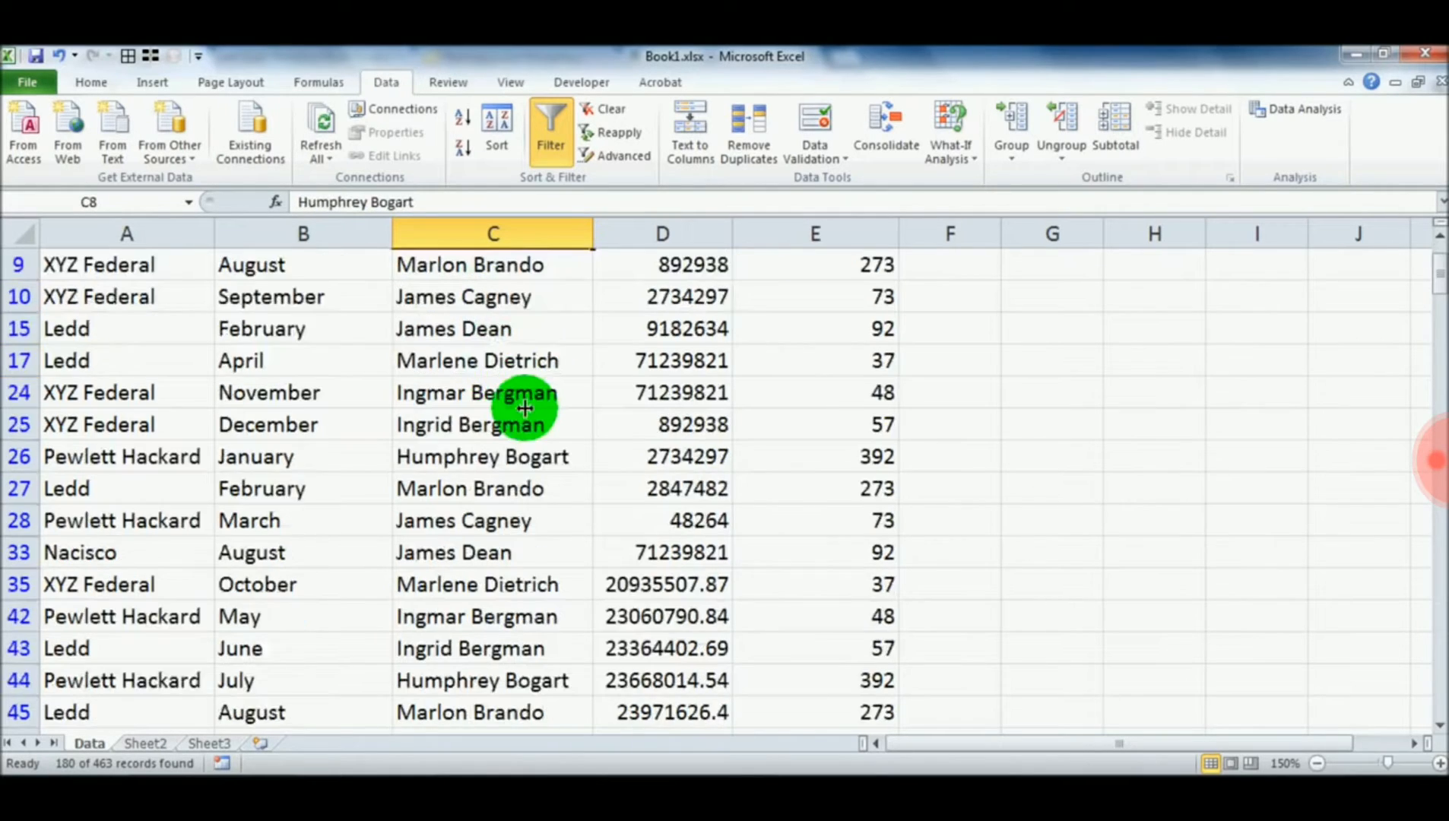
pyautogui.scroll(20, 461, 430)
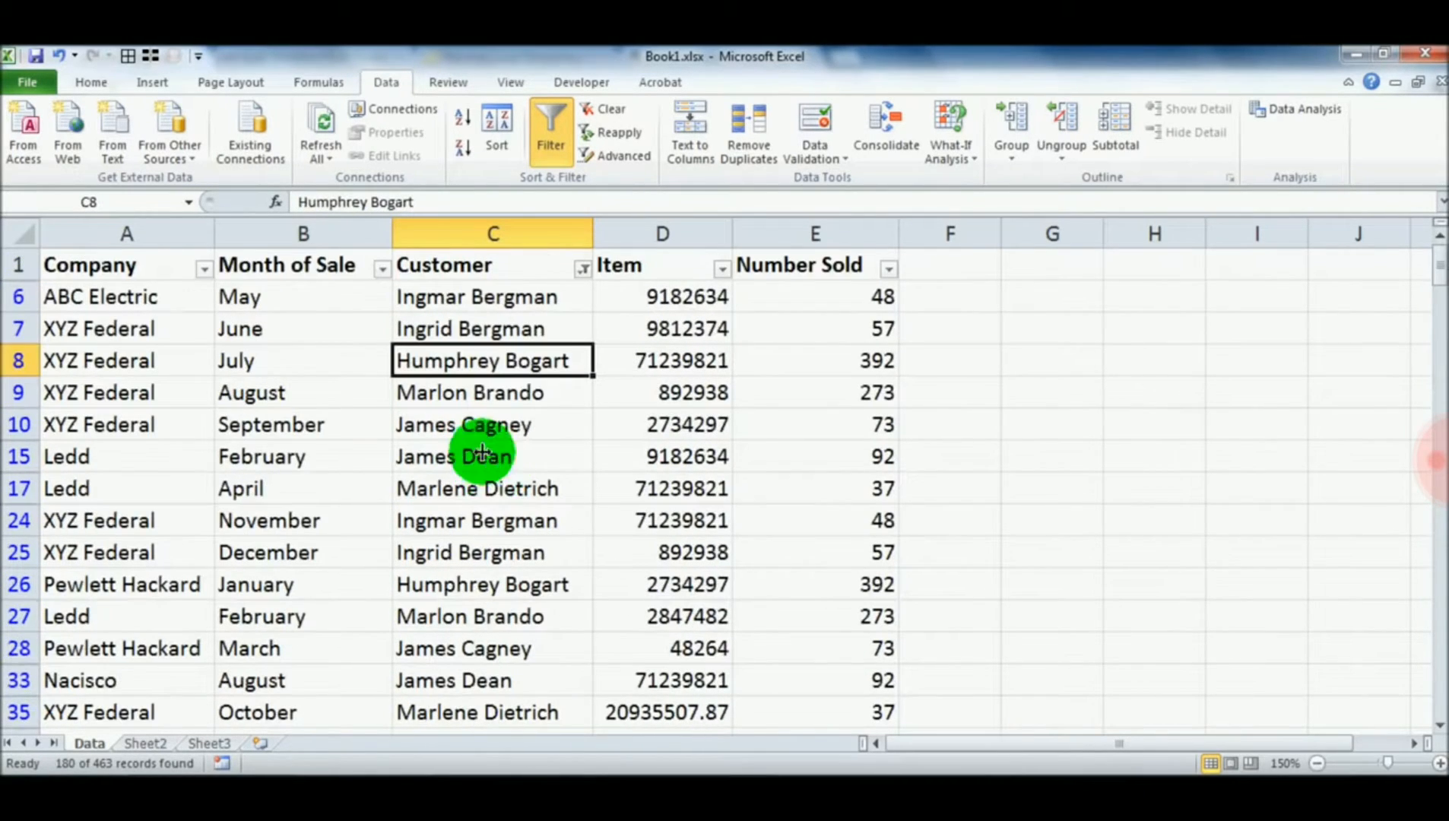
pyautogui.click(583, 269)
pyautogui.click(434, 359)
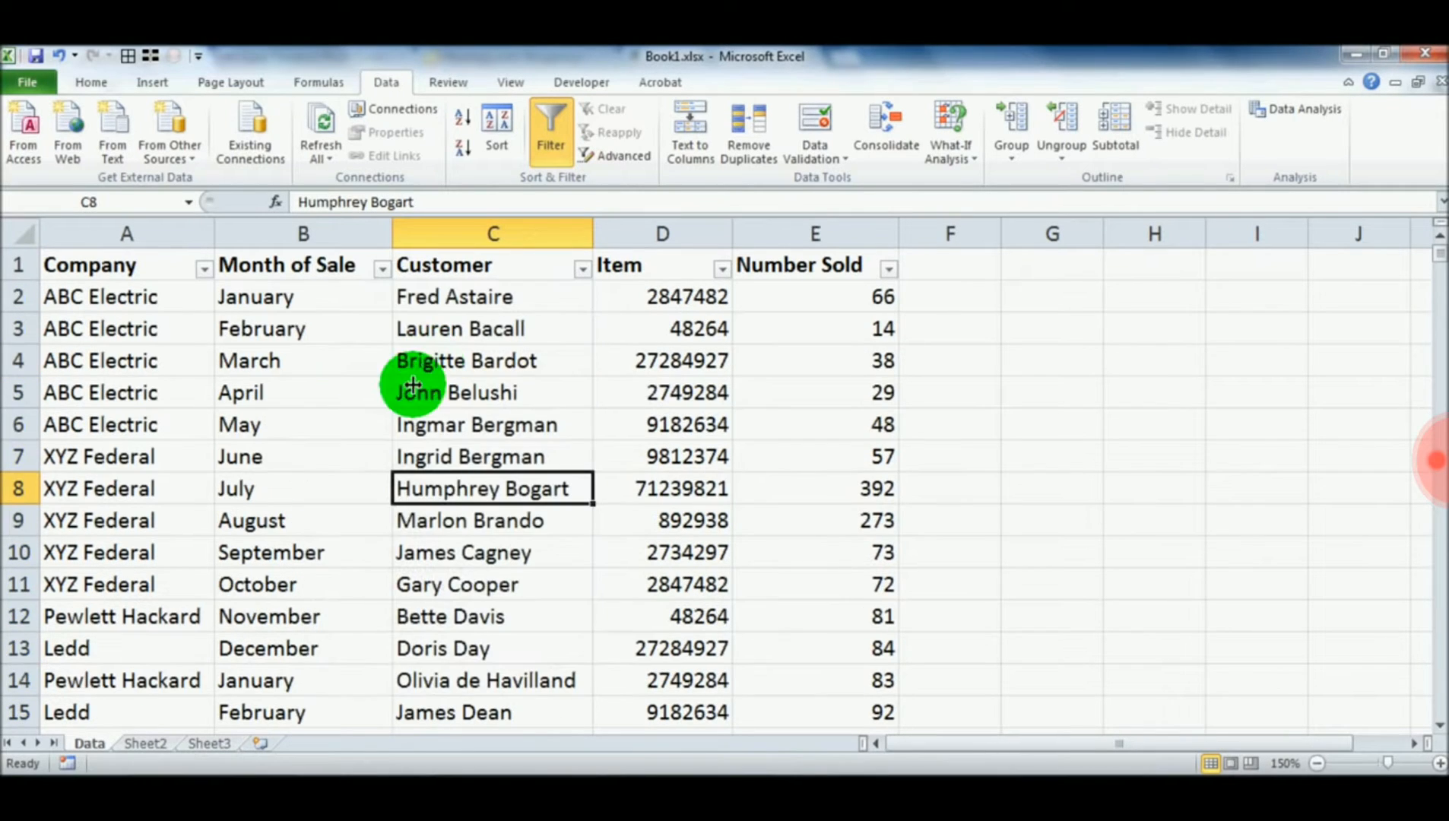
# Fill the records in rows 8, 10, 12 and 14 with yellow across columns A through E
pyautogui.moveTo(146, 485); pyautogui.dragTo(800, 480)
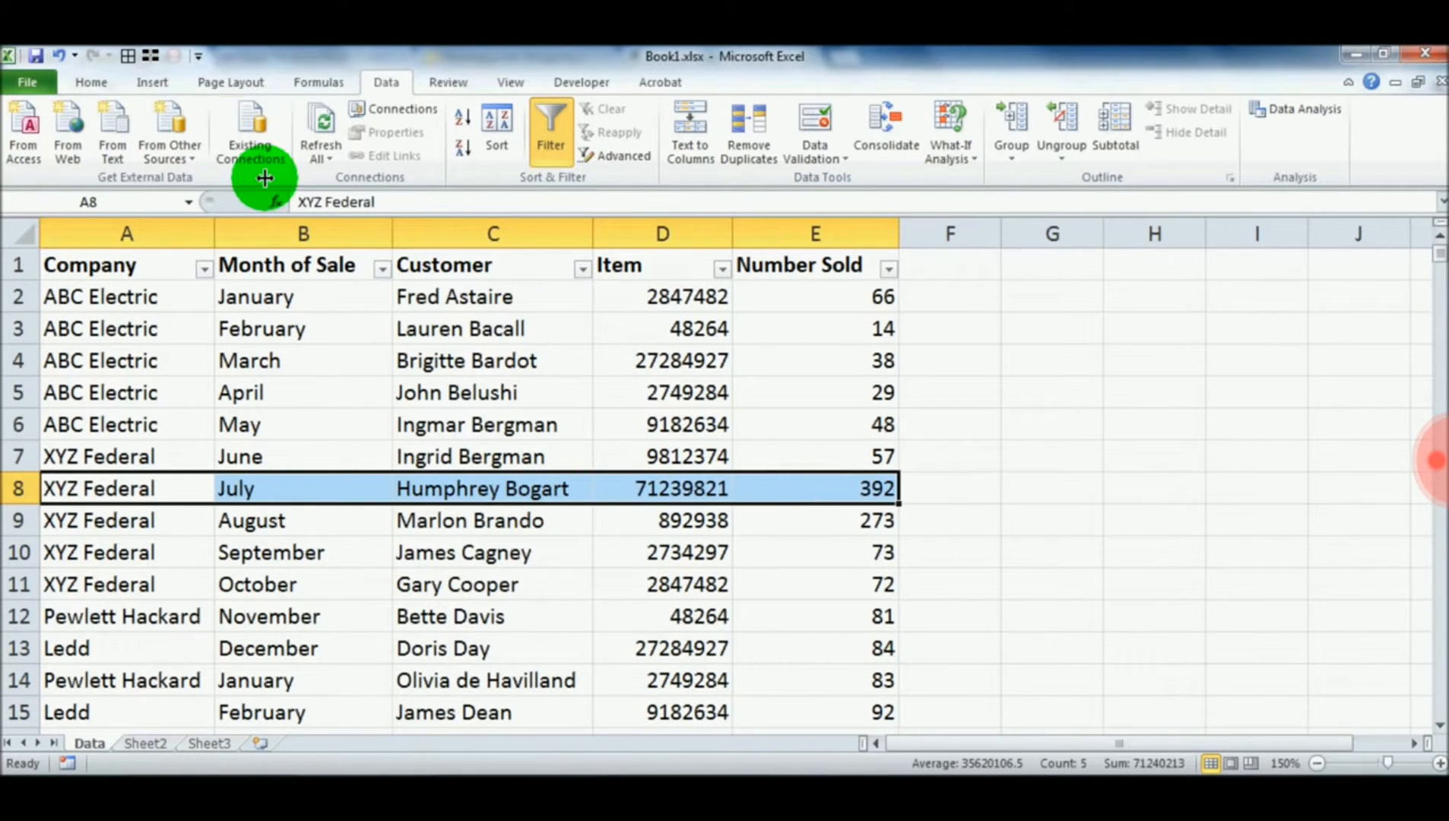
pyautogui.click(91, 82)
pyautogui.click(318, 148)
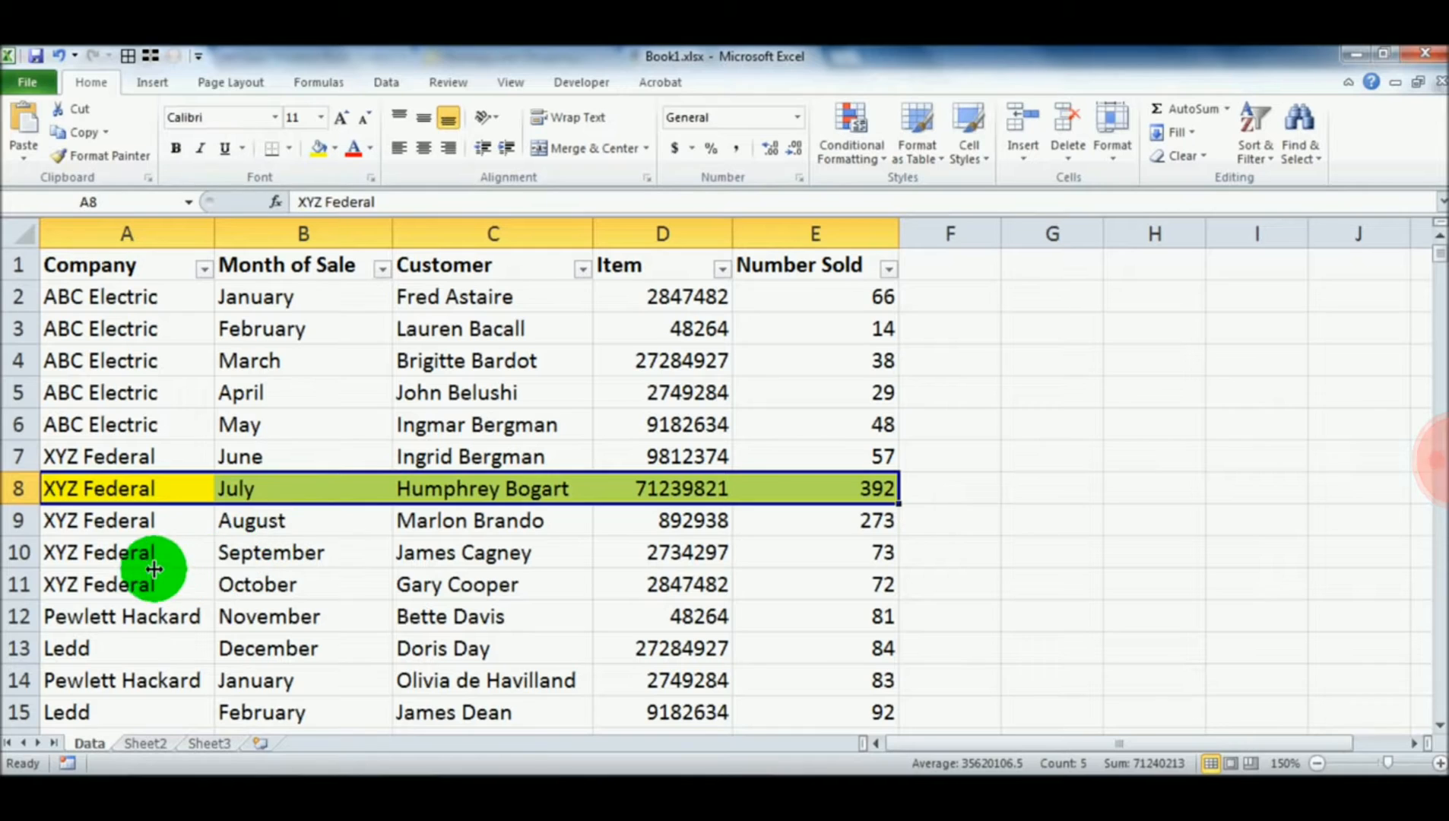
pyautogui.moveTo(146, 552); pyautogui.dragTo(778, 553)
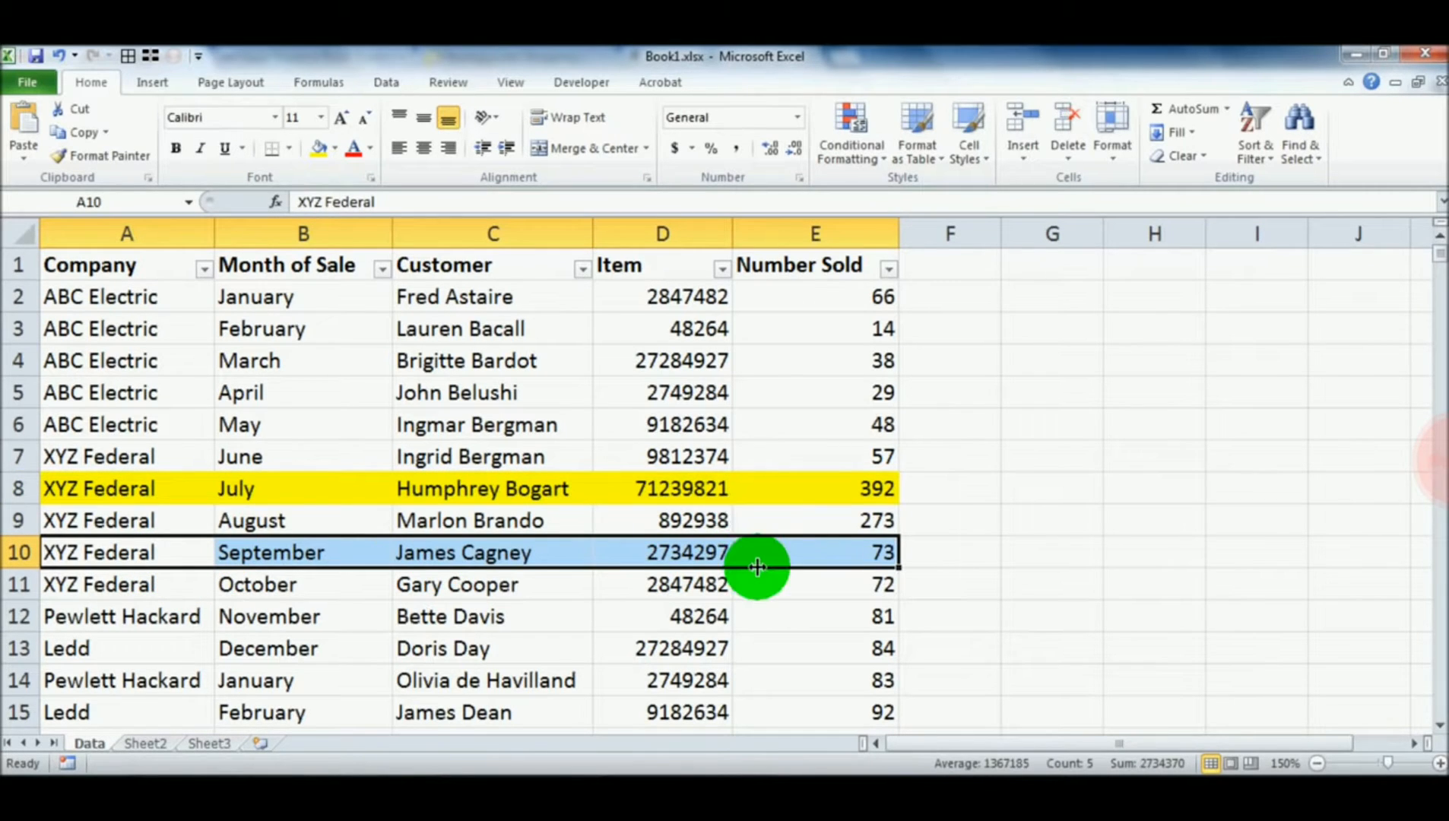
pyautogui.press('F4')
pyautogui.moveTo(188, 616); pyautogui.dragTo(818, 615)
pyautogui.press('F4')
pyautogui.moveTo(188, 681); pyautogui.dragTo(818, 688)
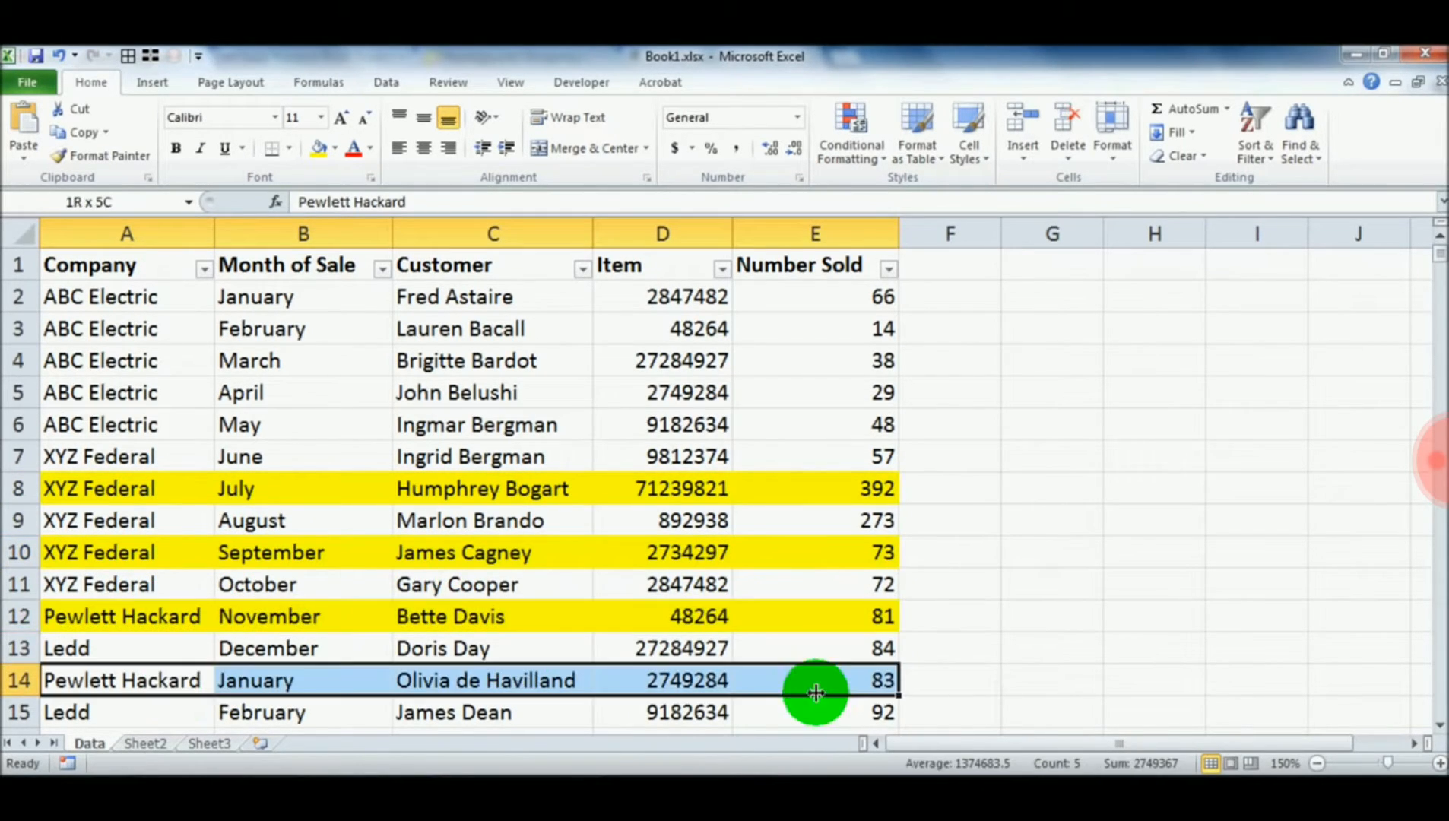
pyautogui.press('F4')
pyautogui.click(517, 358)
pyautogui.click(582, 268)
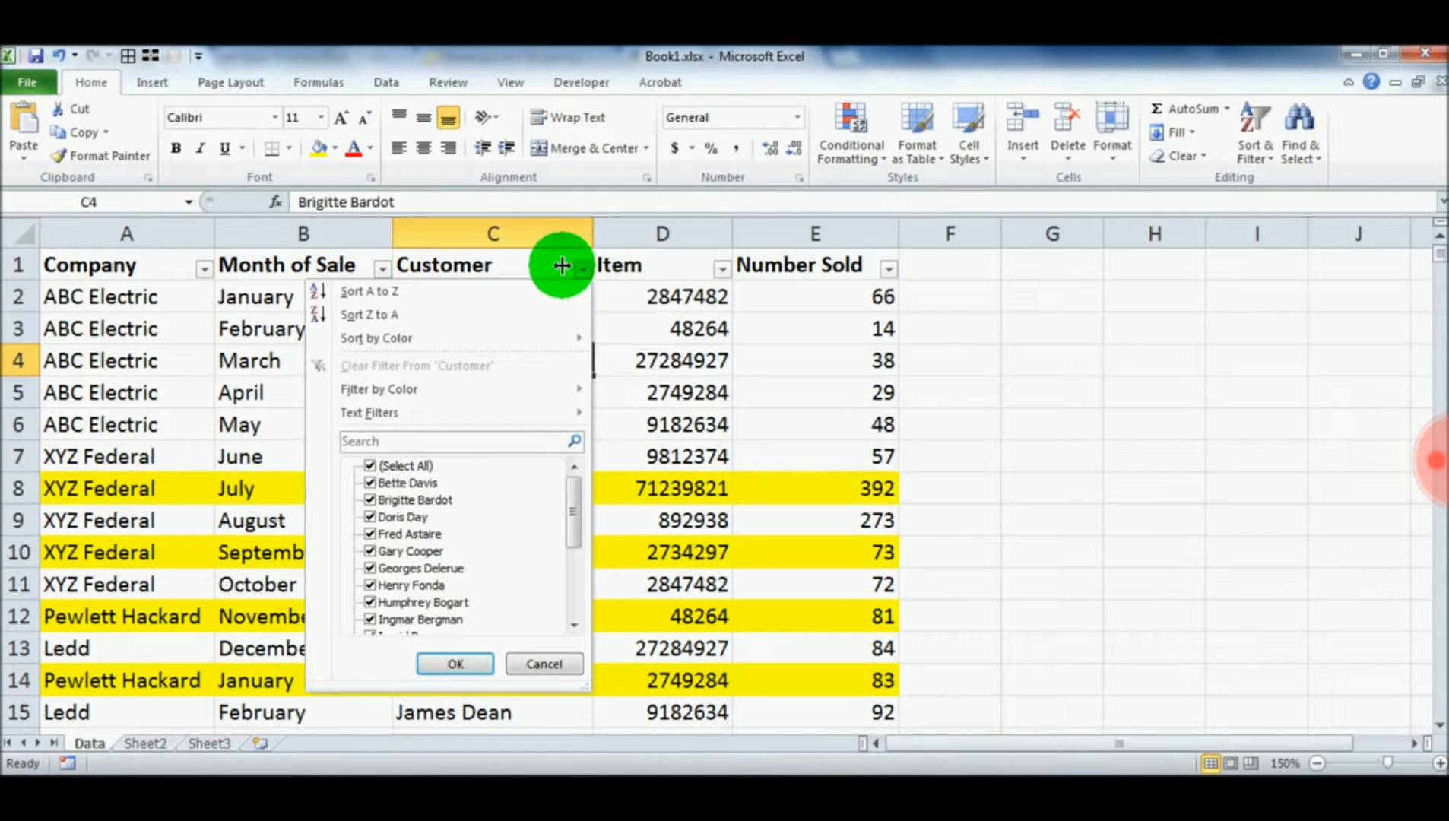
pyautogui.moveTo(533, 388)
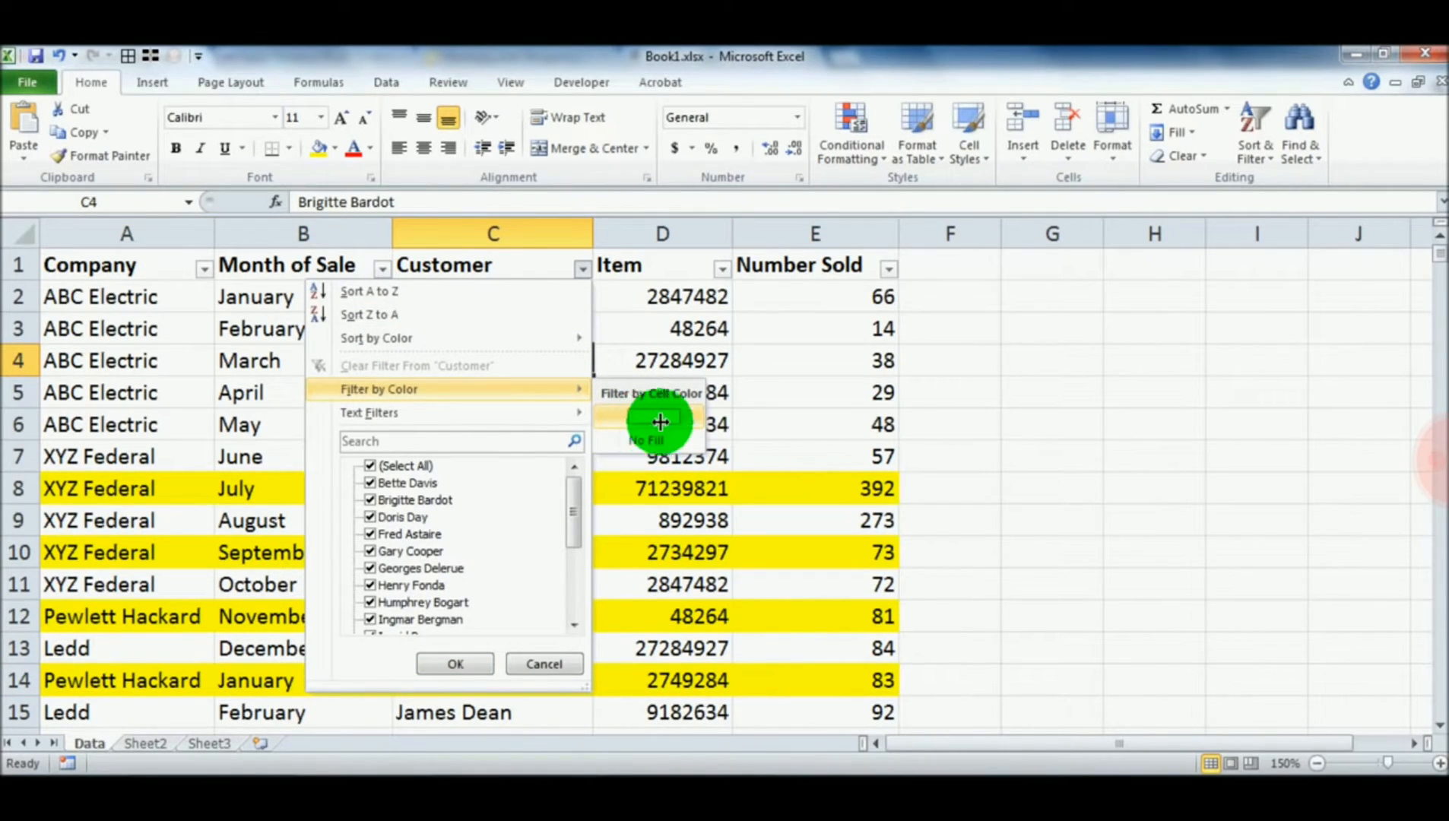
pyautogui.click(119, 423)
# Fill cells A6:E6 with the standard light green and cells A7:E7 with the standard blue
pyautogui.moveTo(119, 423); pyautogui.dragTo(750, 423)
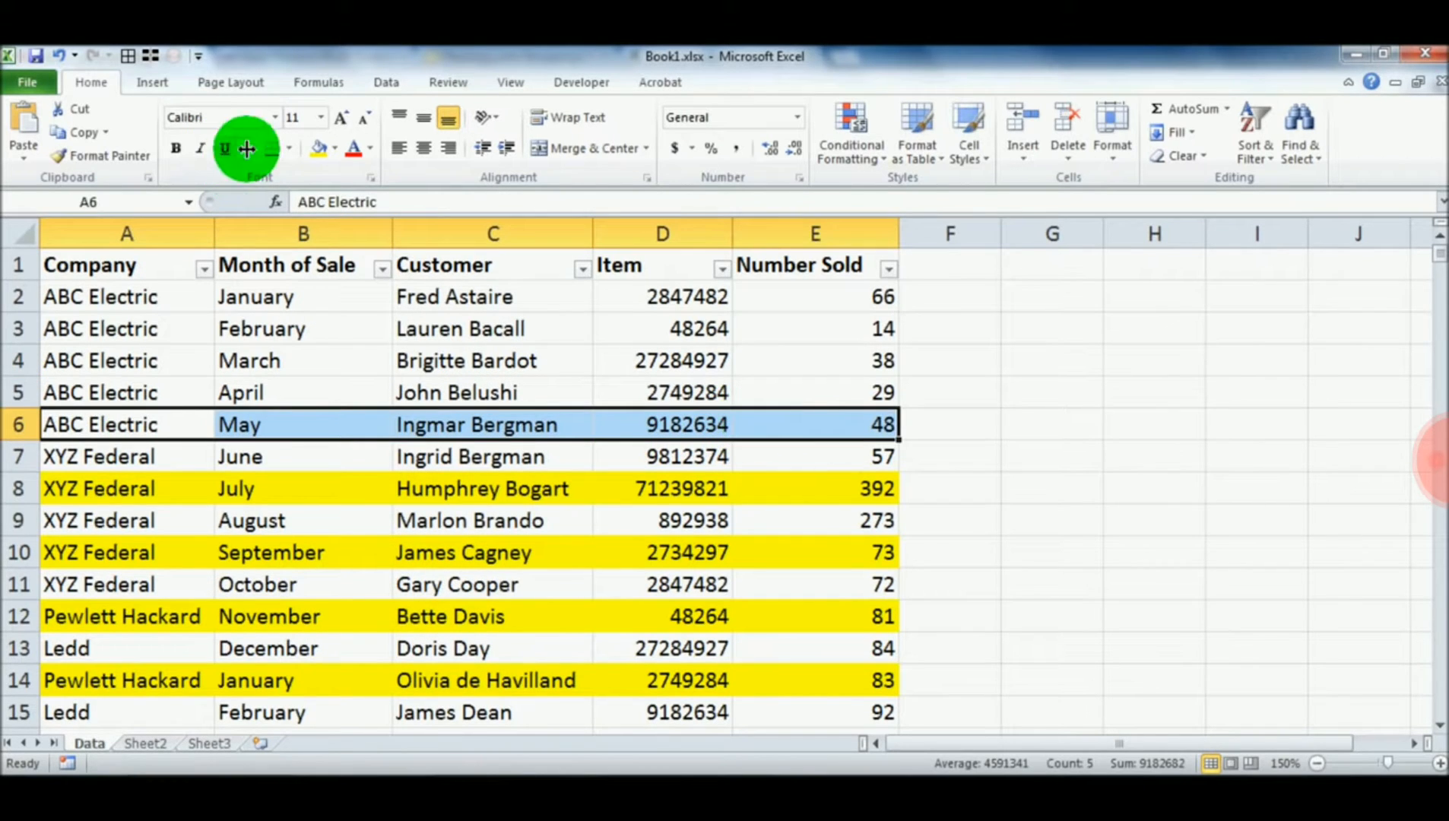
pyautogui.click(338, 147)
pyautogui.click(387, 301)
pyautogui.moveTo(83, 456); pyautogui.dragTo(818, 455)
pyautogui.click(335, 148)
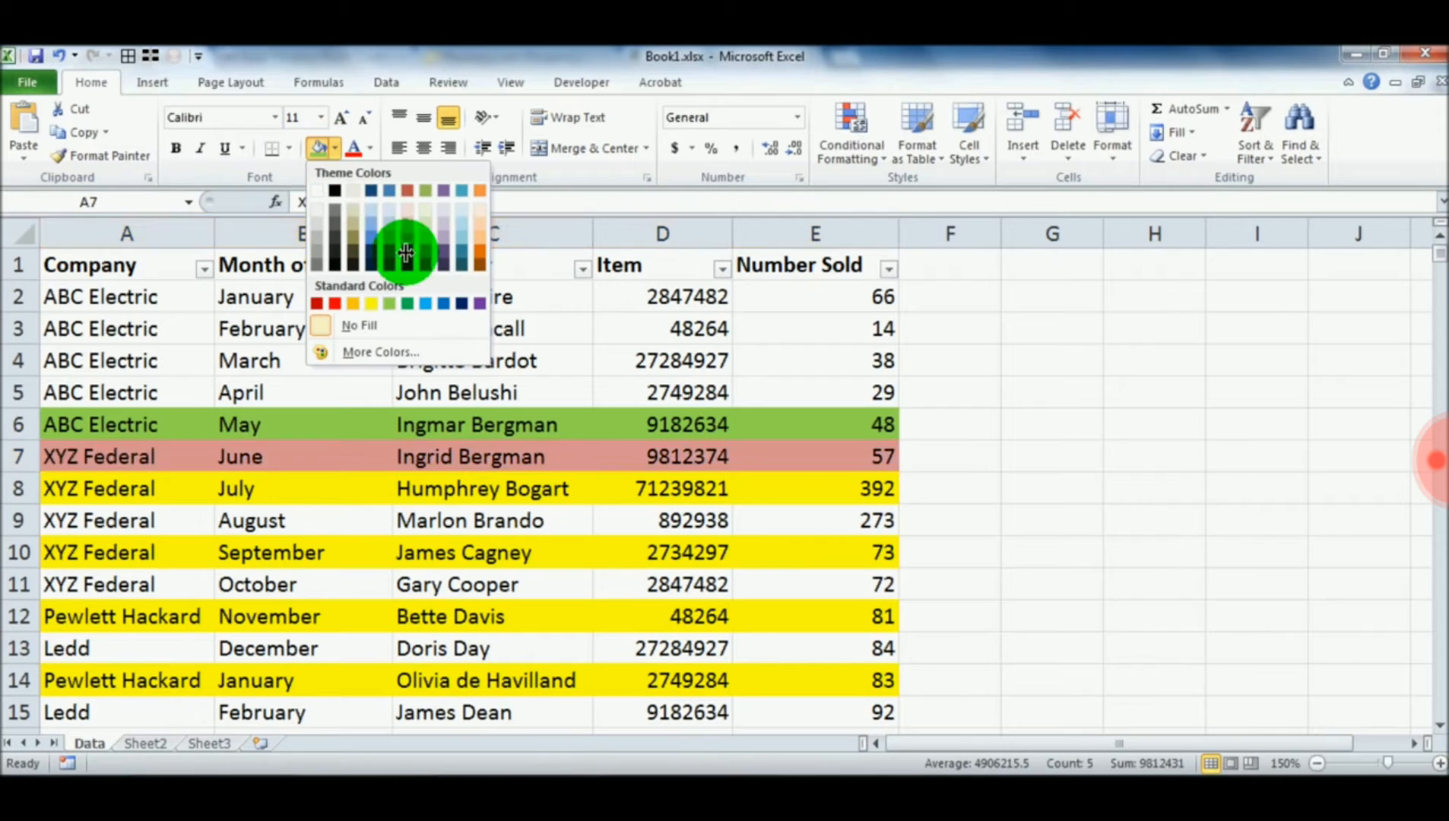
pyautogui.click(447, 303)
# Filter the Customer column by cell color to show only the records filled with yellow
pyautogui.click(567, 421)
pyautogui.click(582, 268)
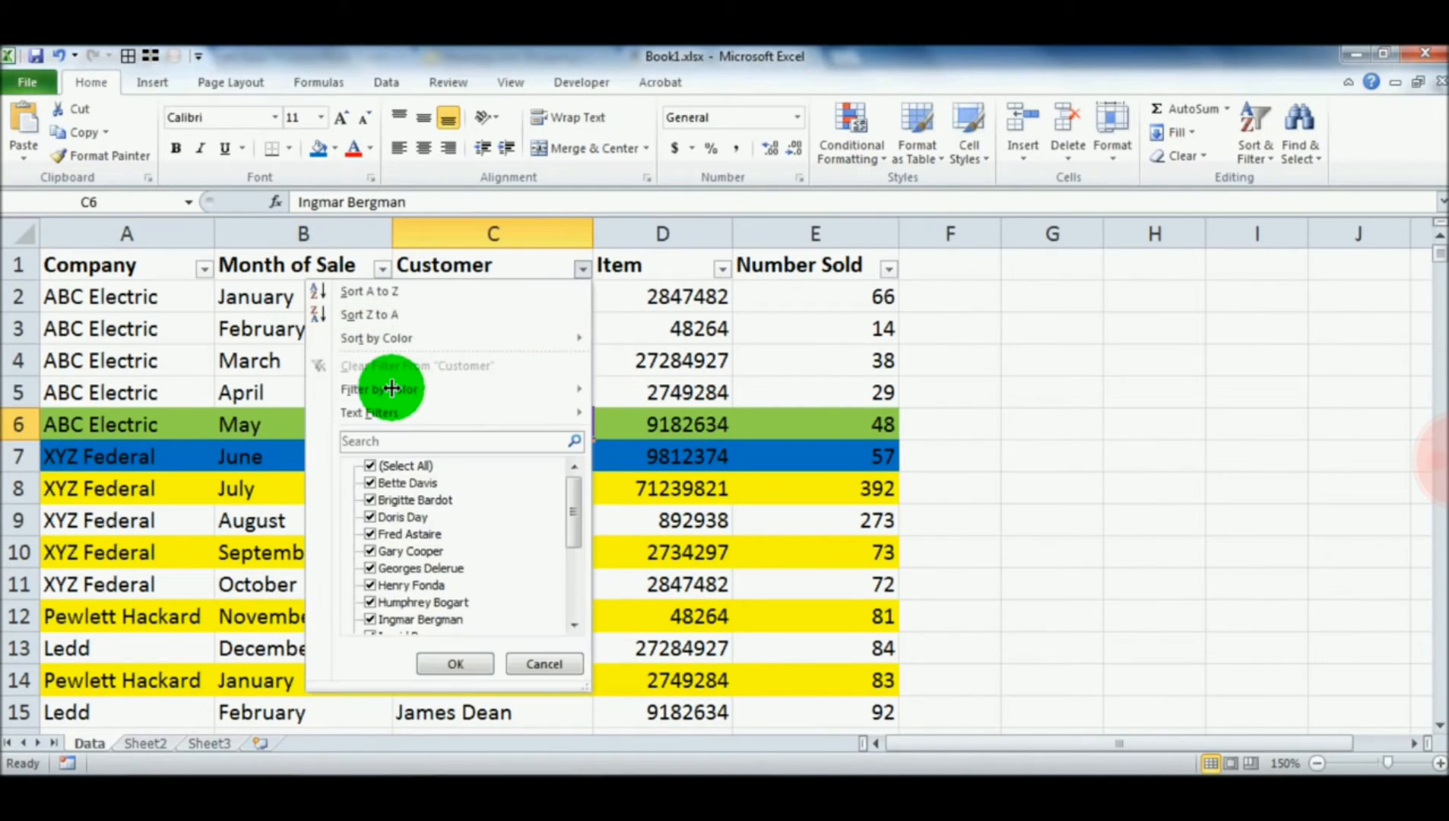
pyautogui.moveTo(394, 391)
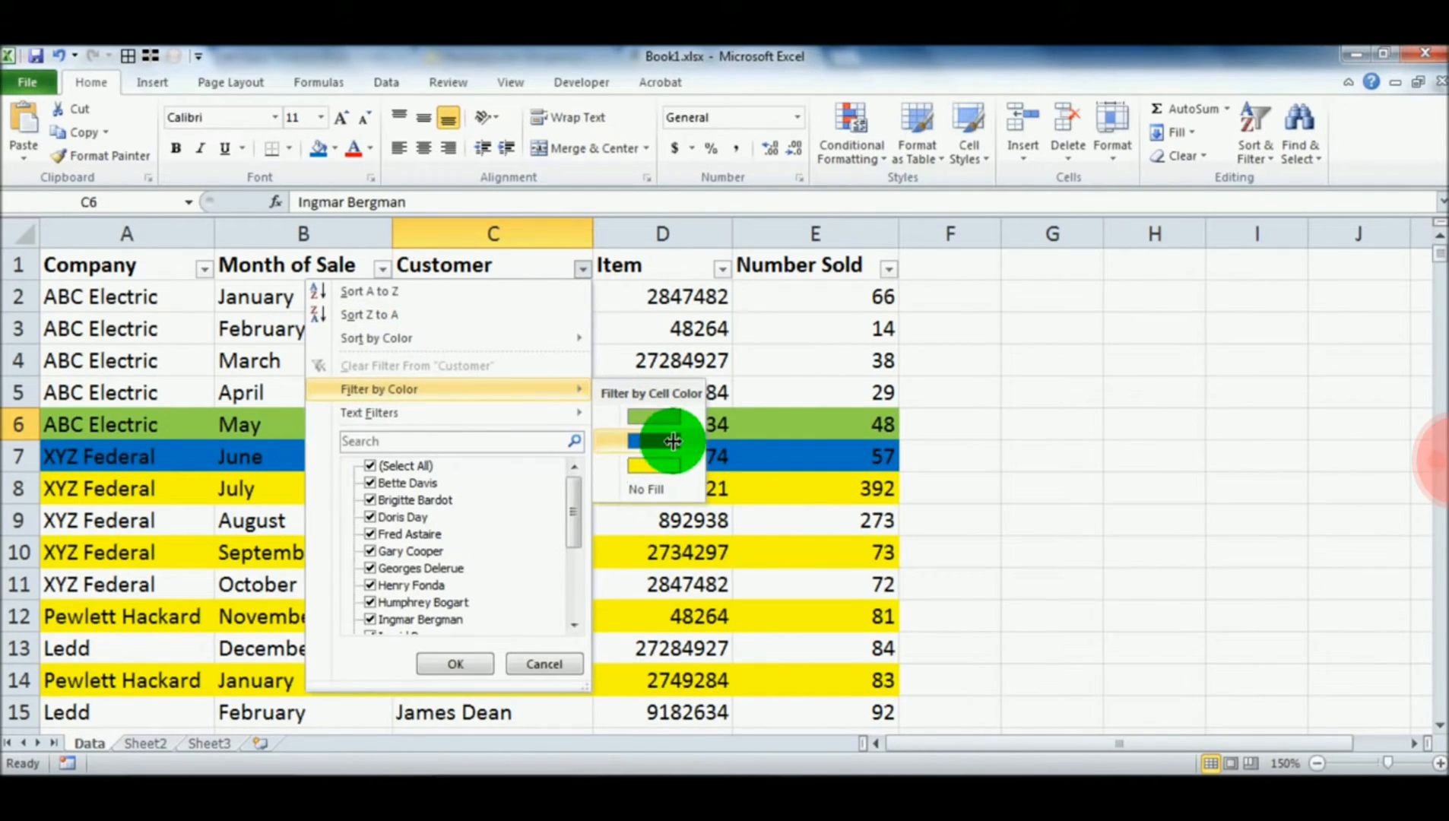
pyautogui.click(663, 464)
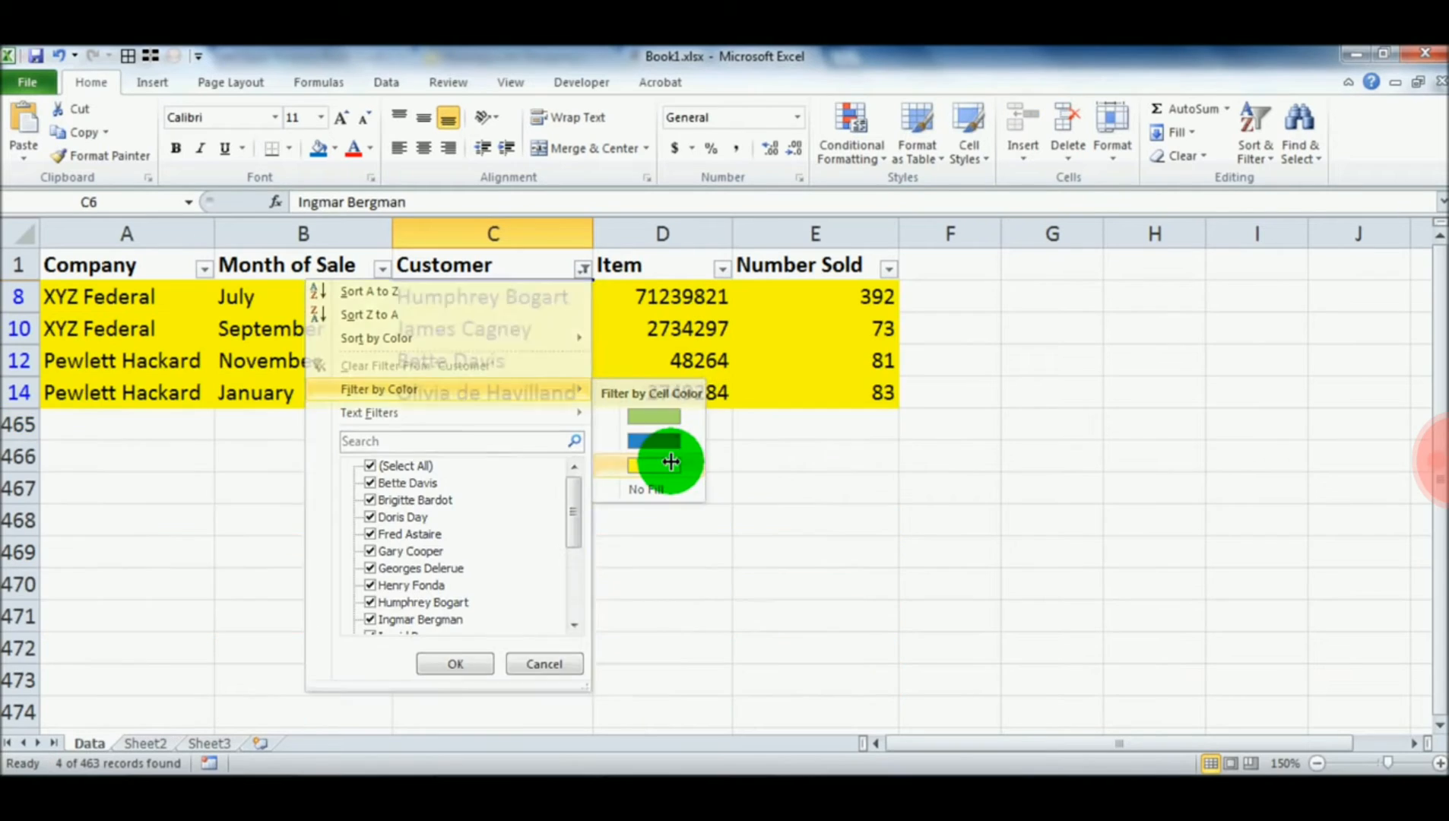
# Clear the cell color filter from the Customer column
pyautogui.click(599, 508)
pyautogui.click(582, 268)
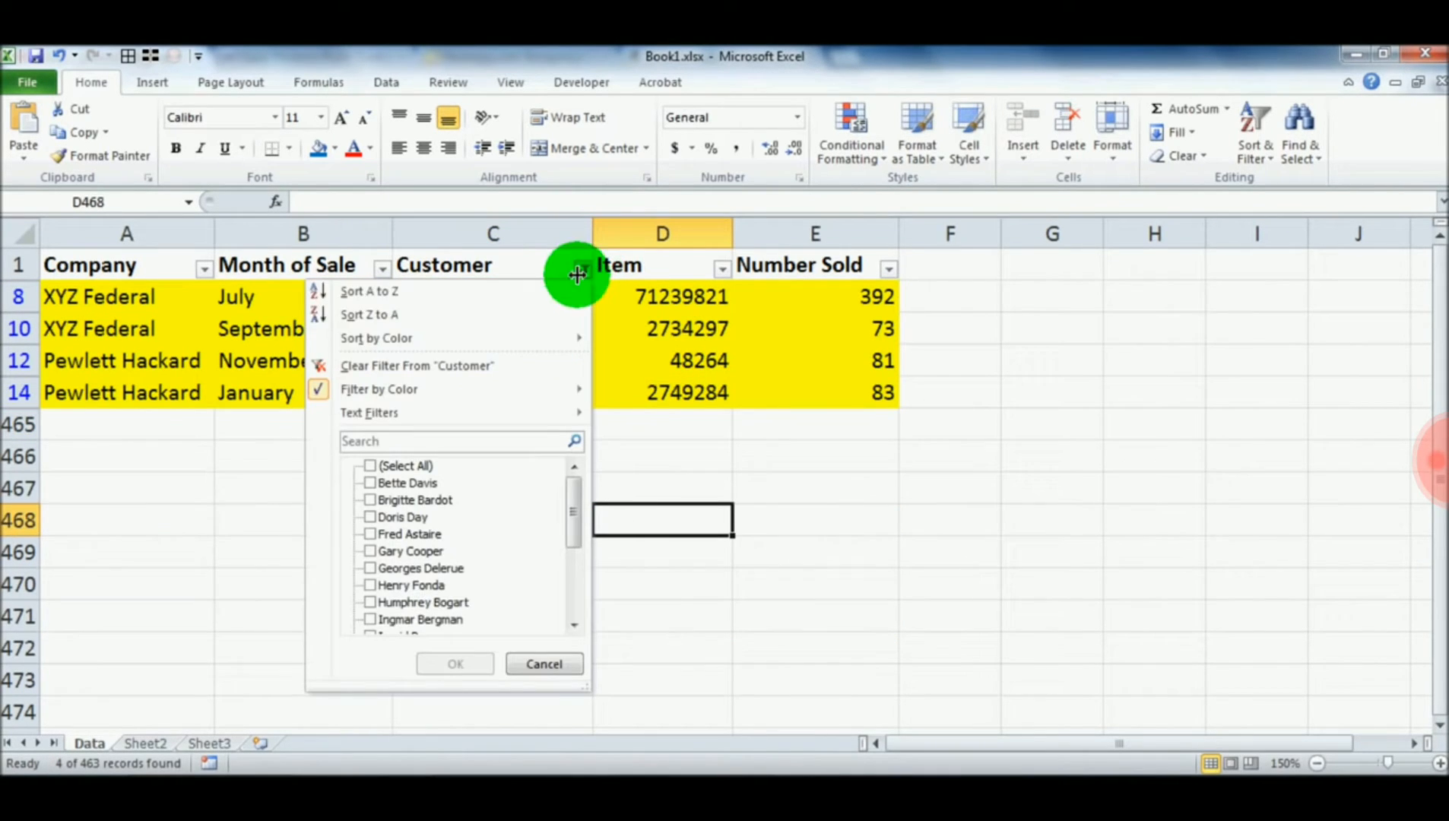
pyautogui.click(439, 366)
# Remove the fill color from cells A5:E14
pyautogui.moveTo(76, 392); pyautogui.dragTo(812, 676)
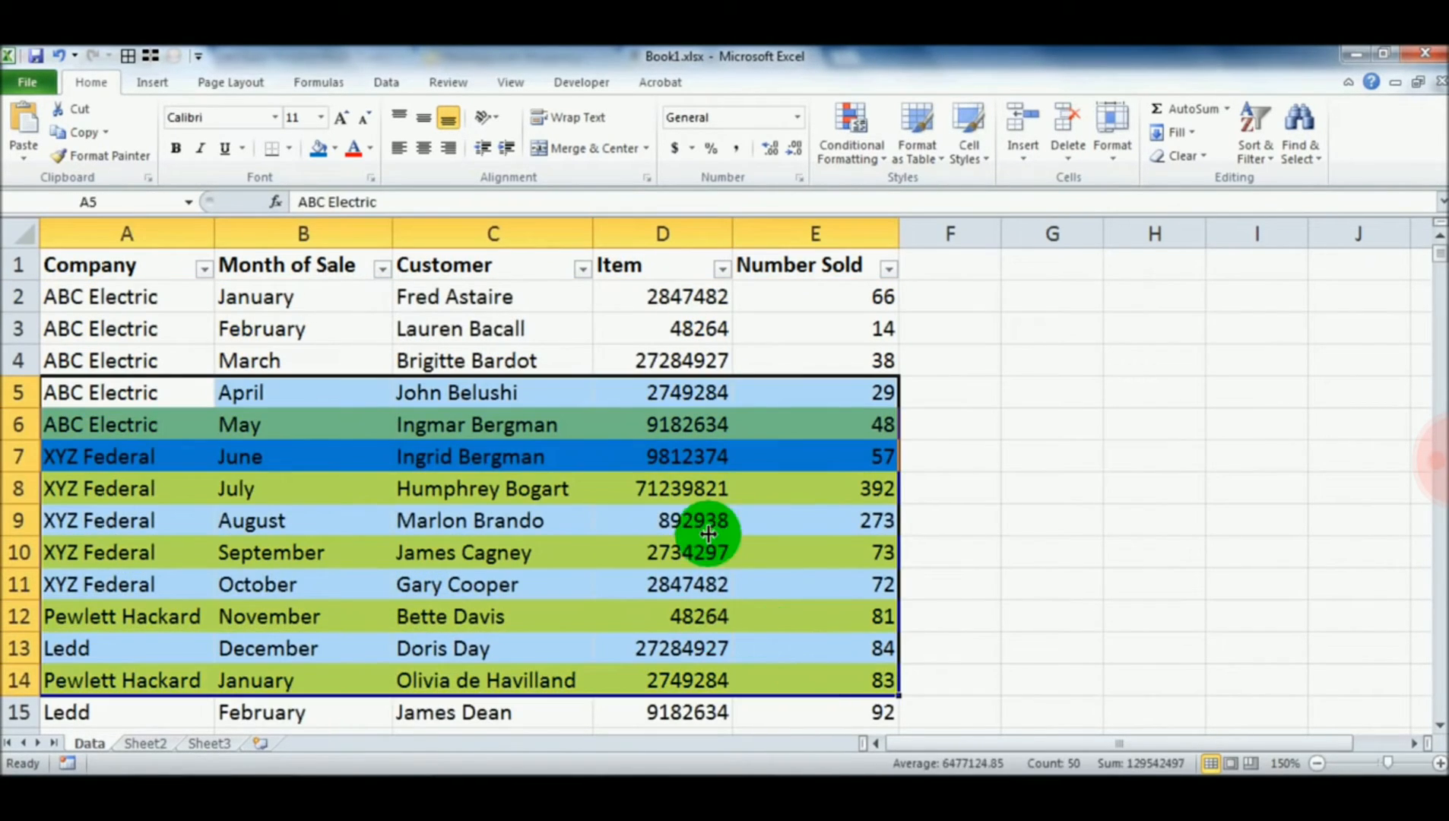
pyautogui.click(335, 153)
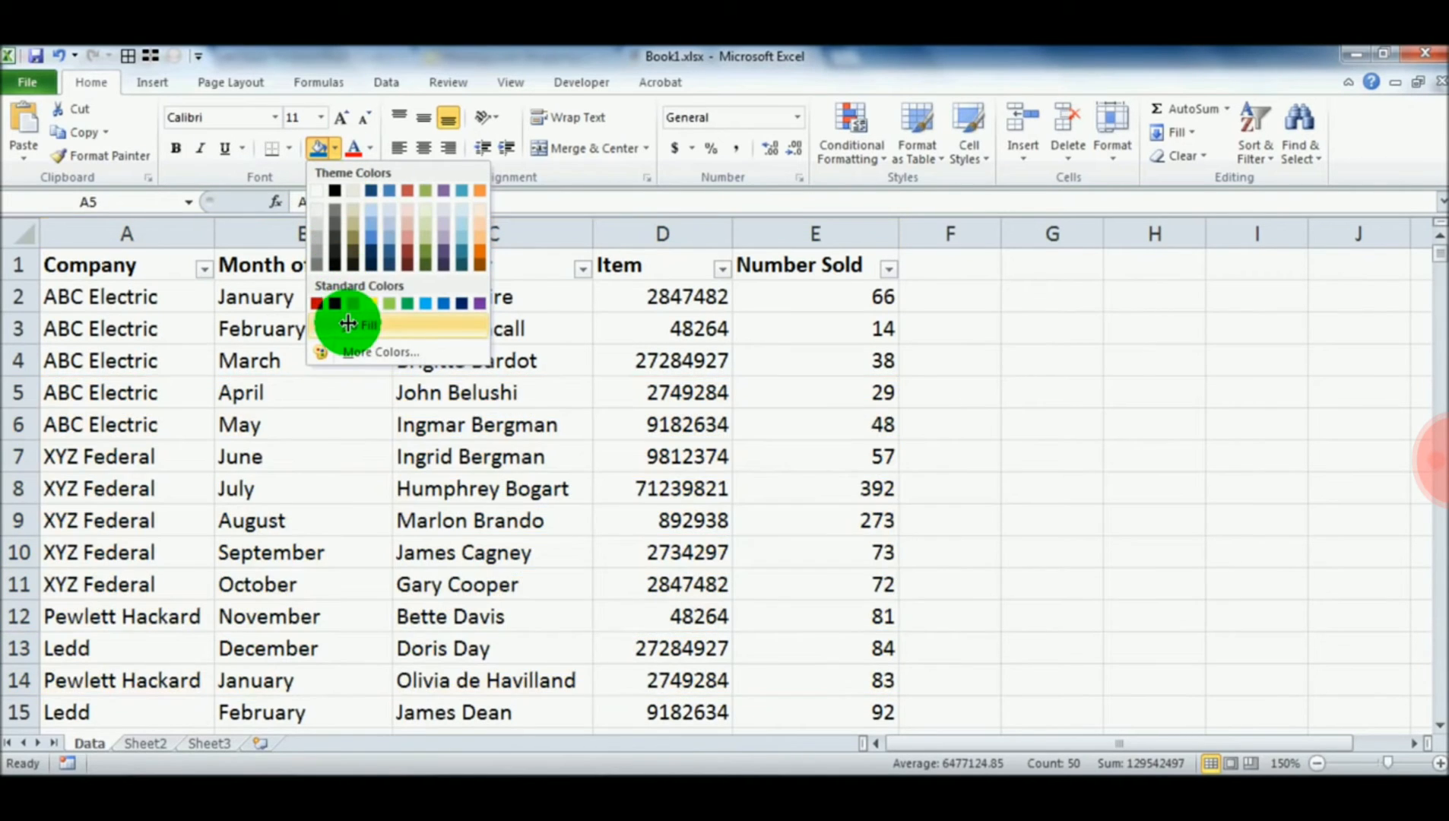
pyautogui.click(365, 312)
pyautogui.click(336, 425)
pyautogui.click(494, 489)
pyautogui.click(320, 493)
pyautogui.click(479, 475)
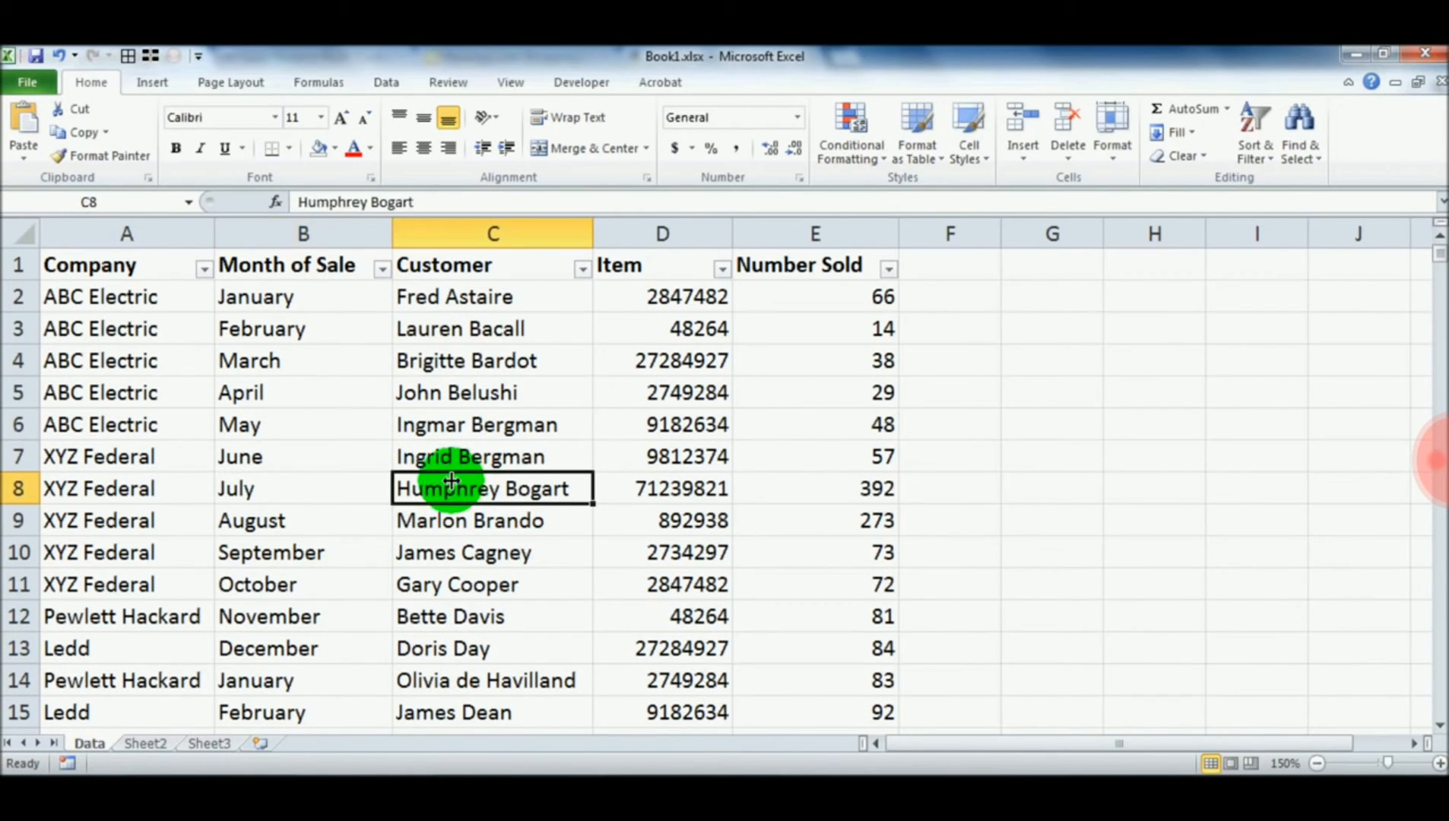
pyautogui.click(338, 459)
pyautogui.click(516, 454)
pyautogui.click(494, 430)
pyautogui.click(277, 454)
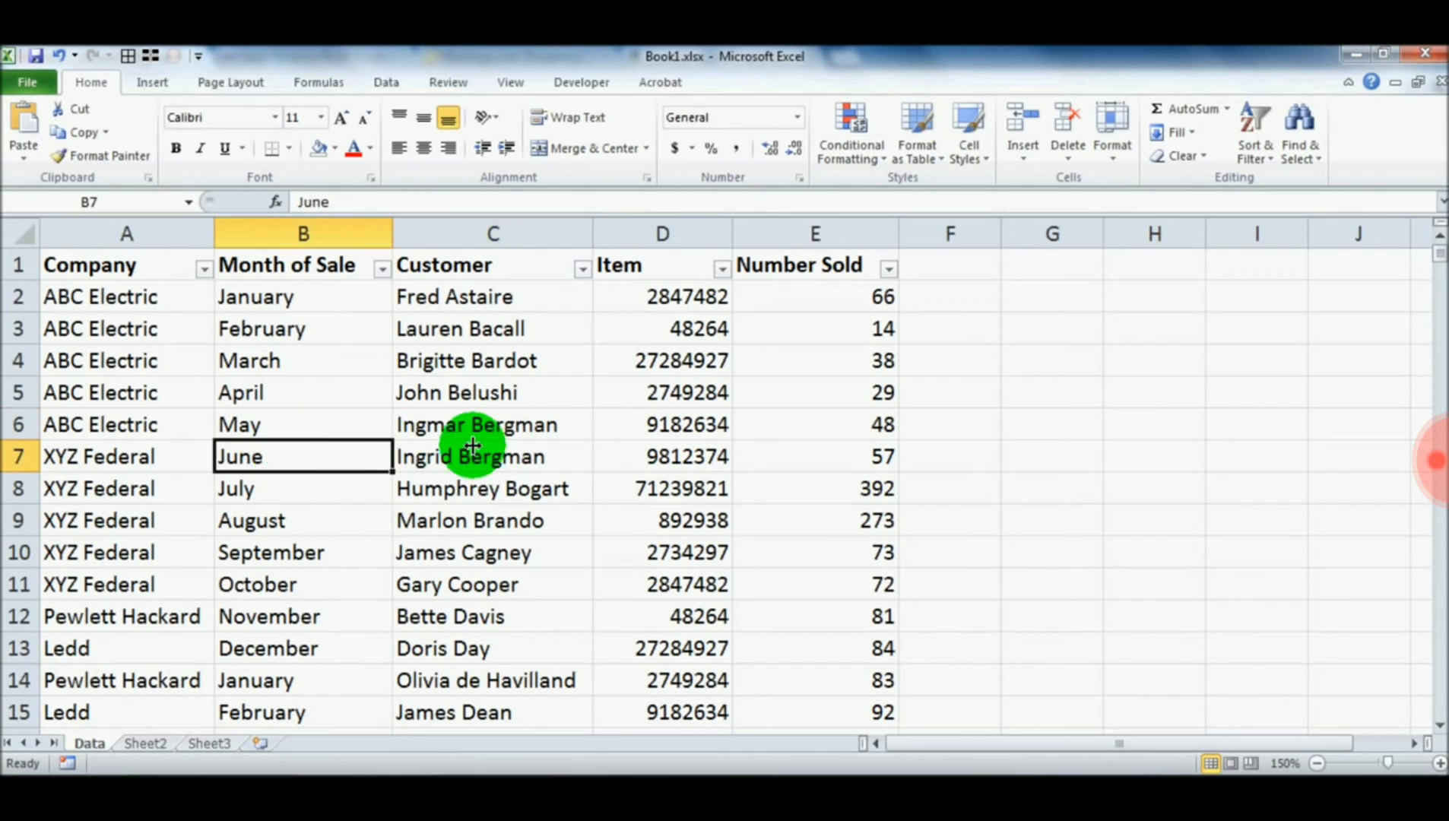
pyautogui.click(476, 456)
pyautogui.click(258, 456)
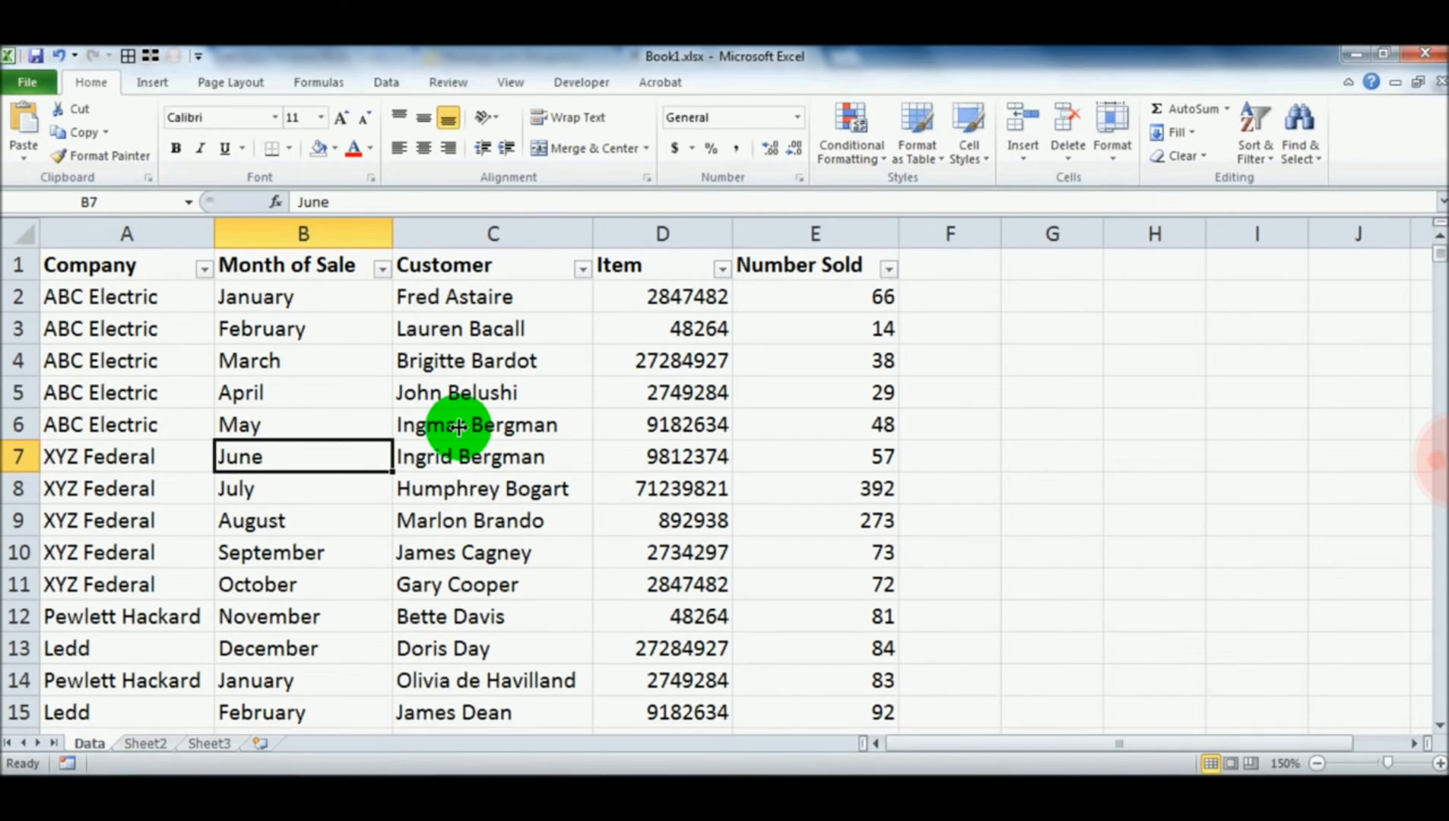